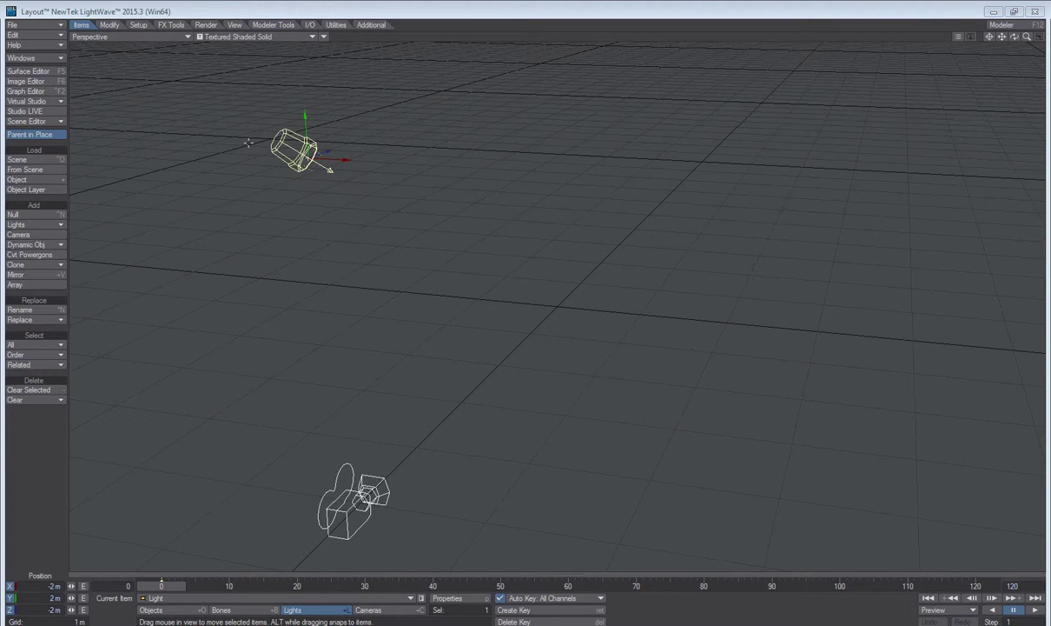
- Load the PBR_TEST01.lwo object into the scene and look over its spheres and planes
key(plus)
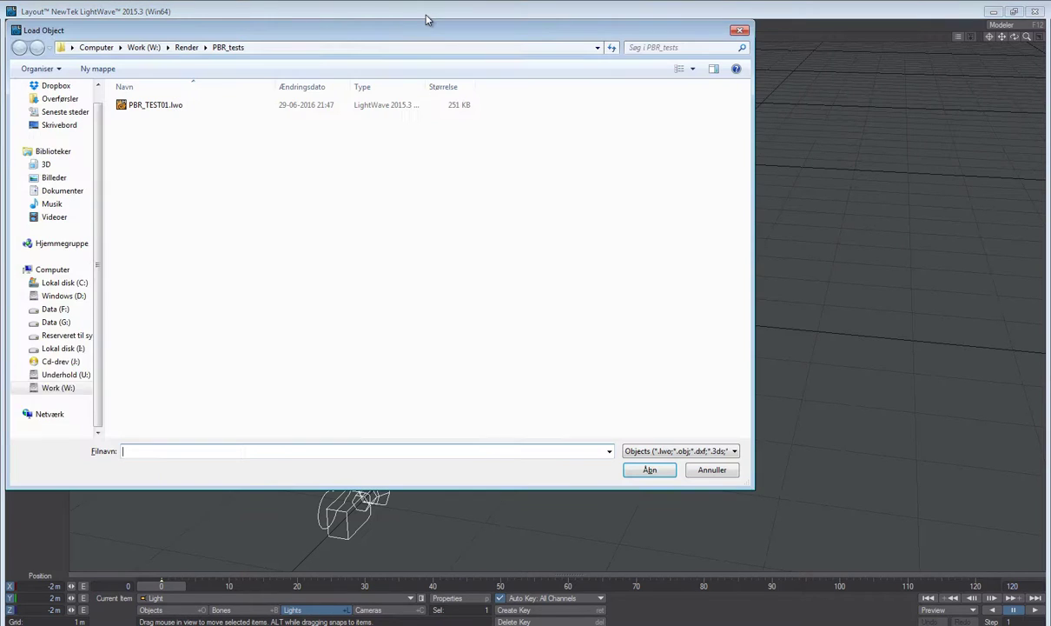
double_click(163, 108)
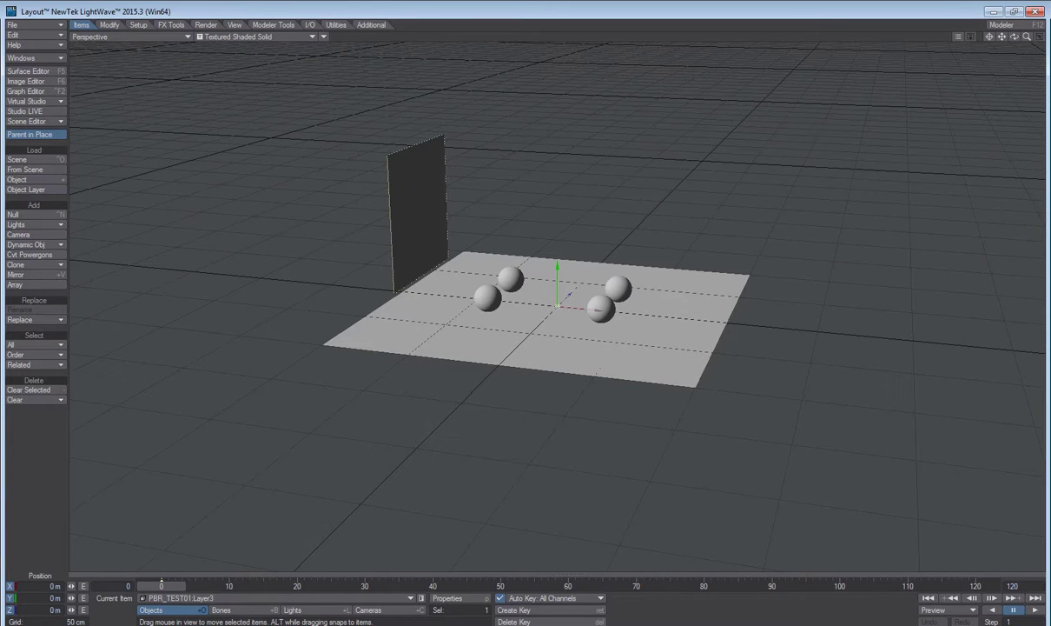
click(598, 309)
alt+drag(516, 311, 460, 288)
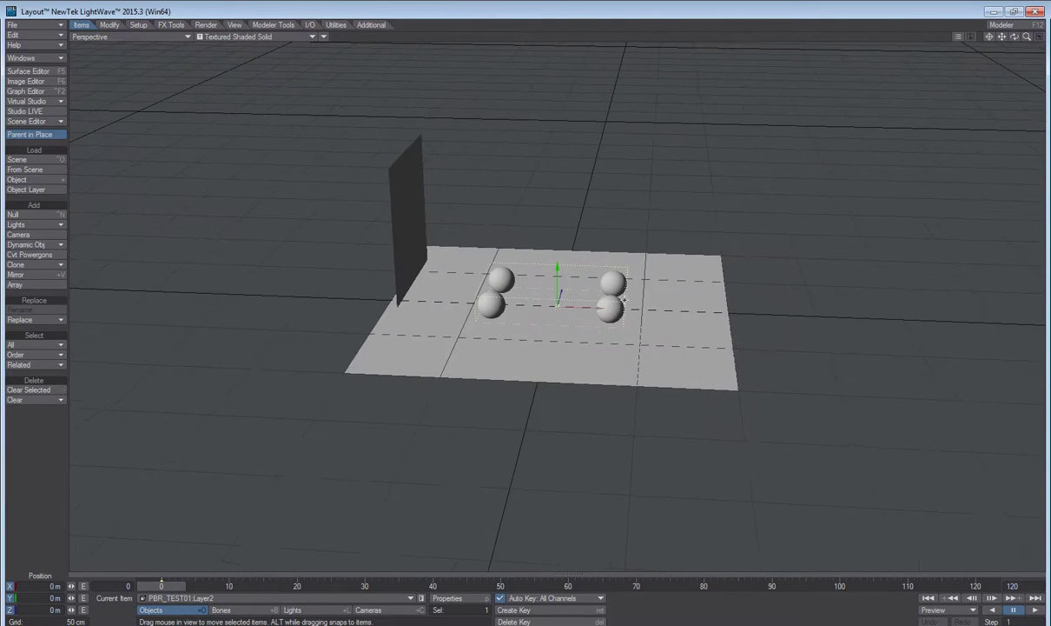
alt+drag(623, 300, 616, 328)
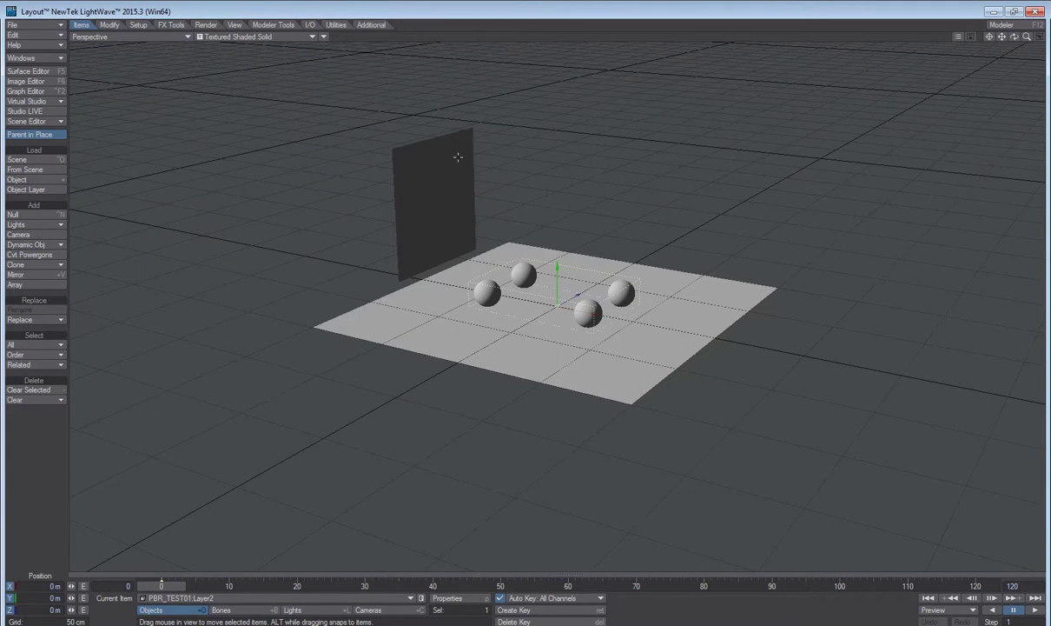
click(959, 38)
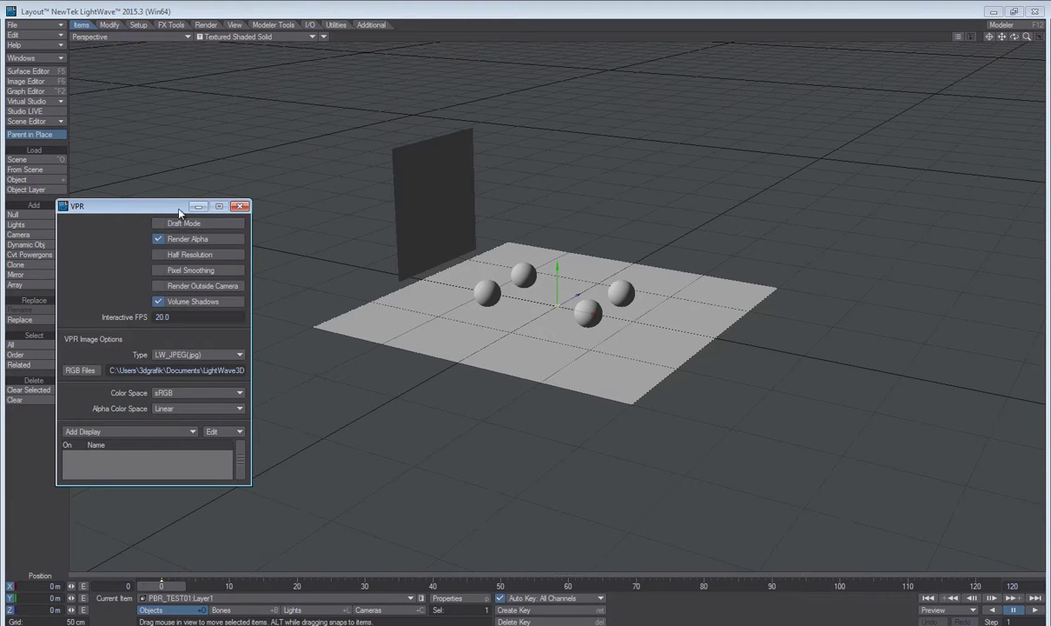
drag(179, 205, 215, 183)
click(277, 183)
- Set both the shading samples and the light samples to 16 in the global render settings
click(206, 25)
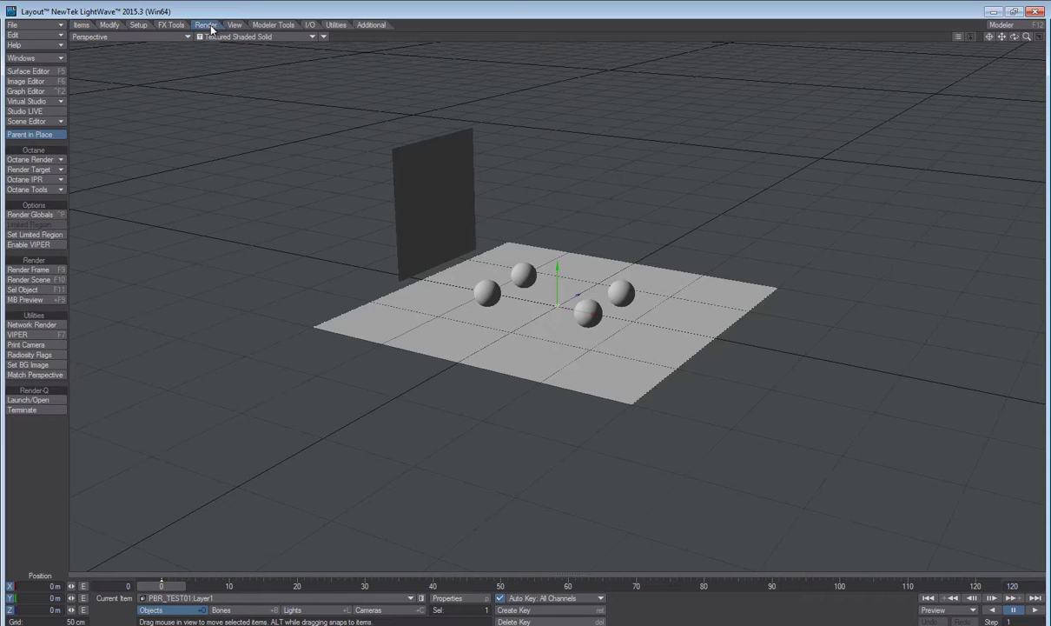
click(31, 214)
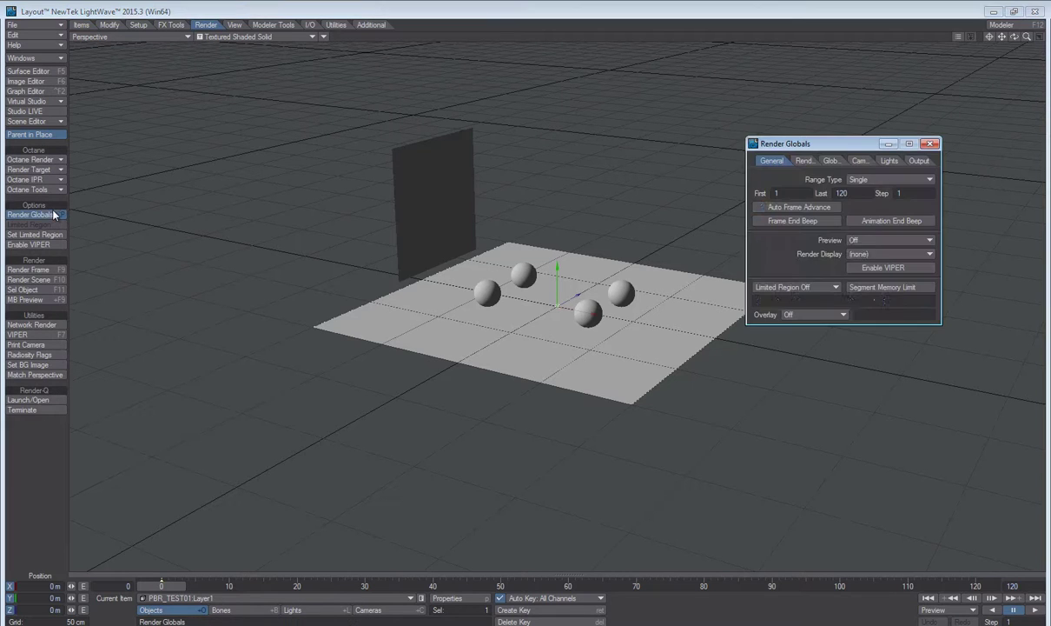
click(805, 160)
drag(784, 143, 697, 142)
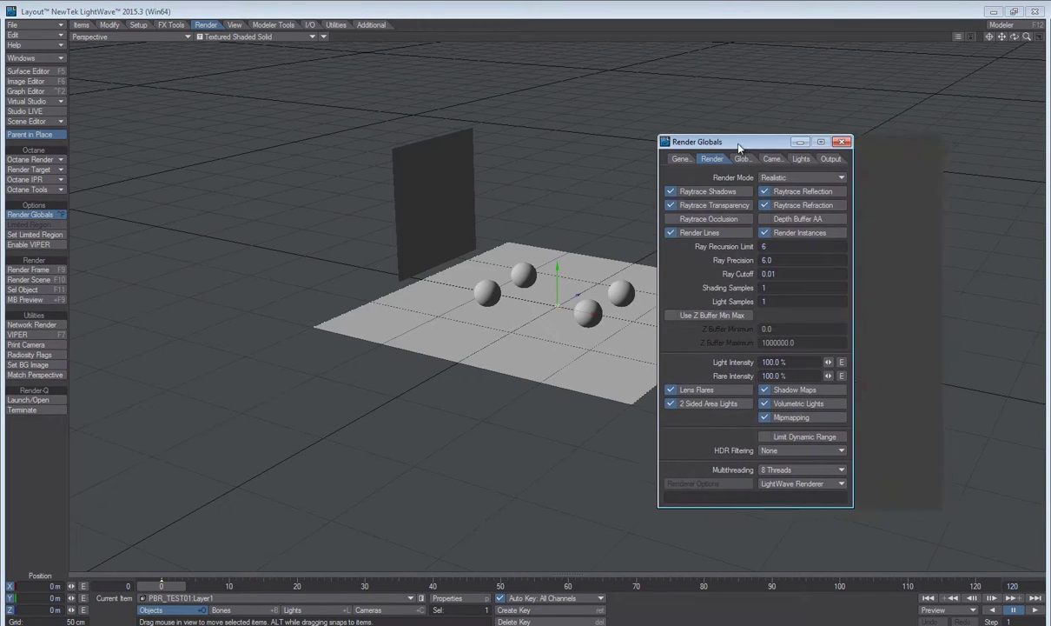
click(765, 288)
text(1616)
key(Tab)
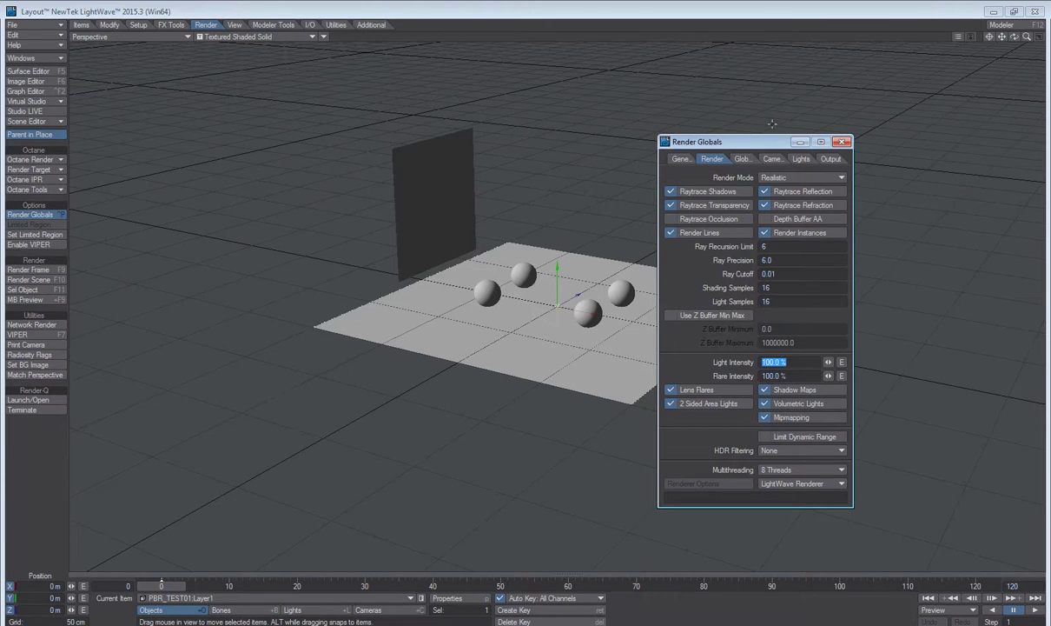
- Enable radiosity in the global illumination settings and close the render settings
click(742, 158)
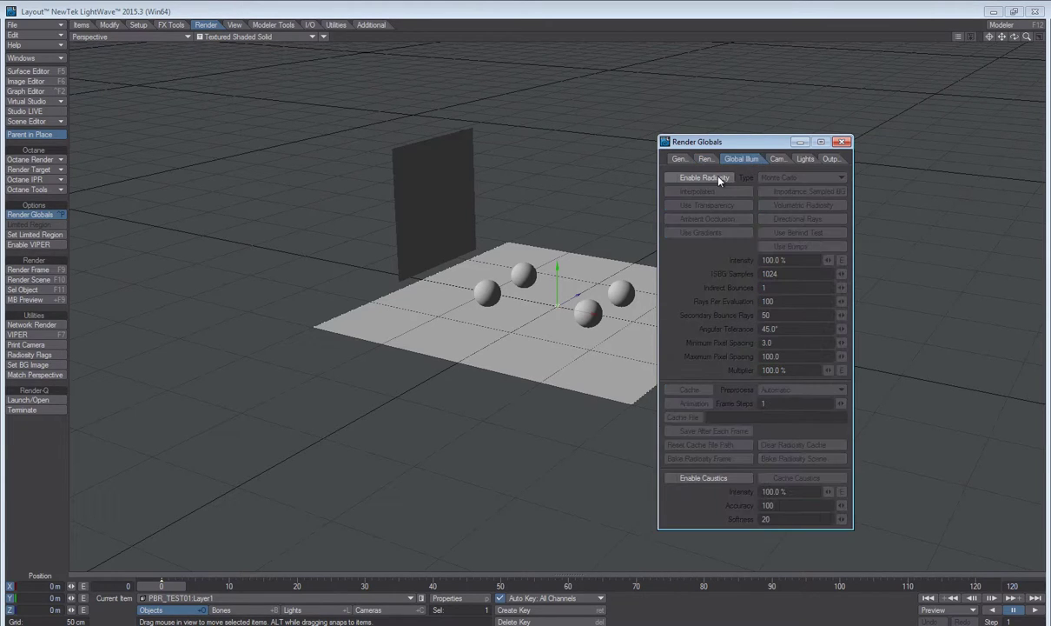
click(719, 178)
click(841, 142)
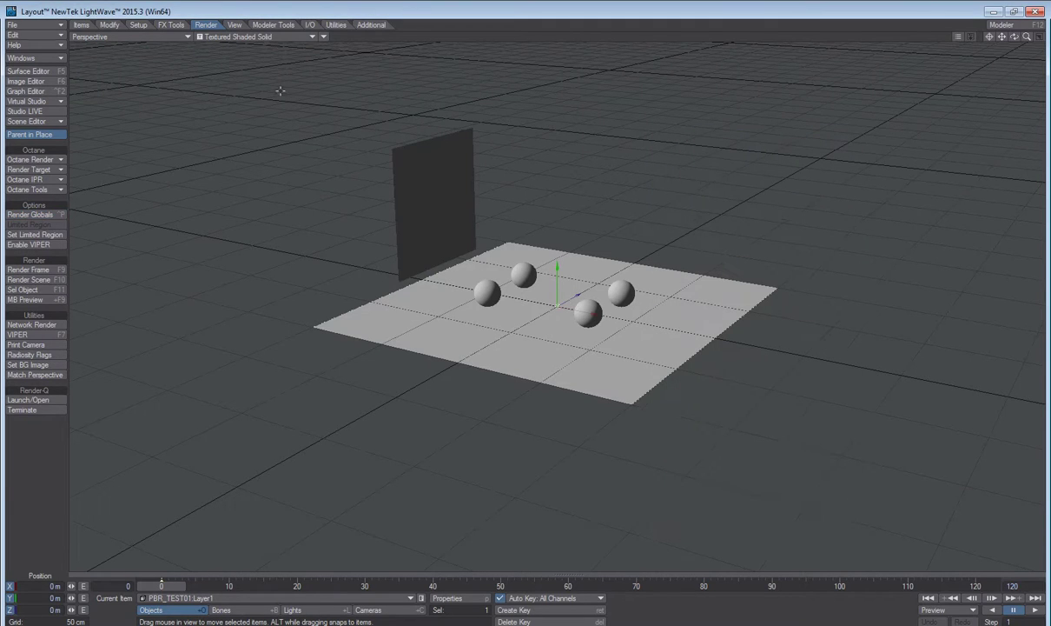
- Set the perspective viewport to VPR rendering and frame the spheres and both planes closely
click(263, 37)
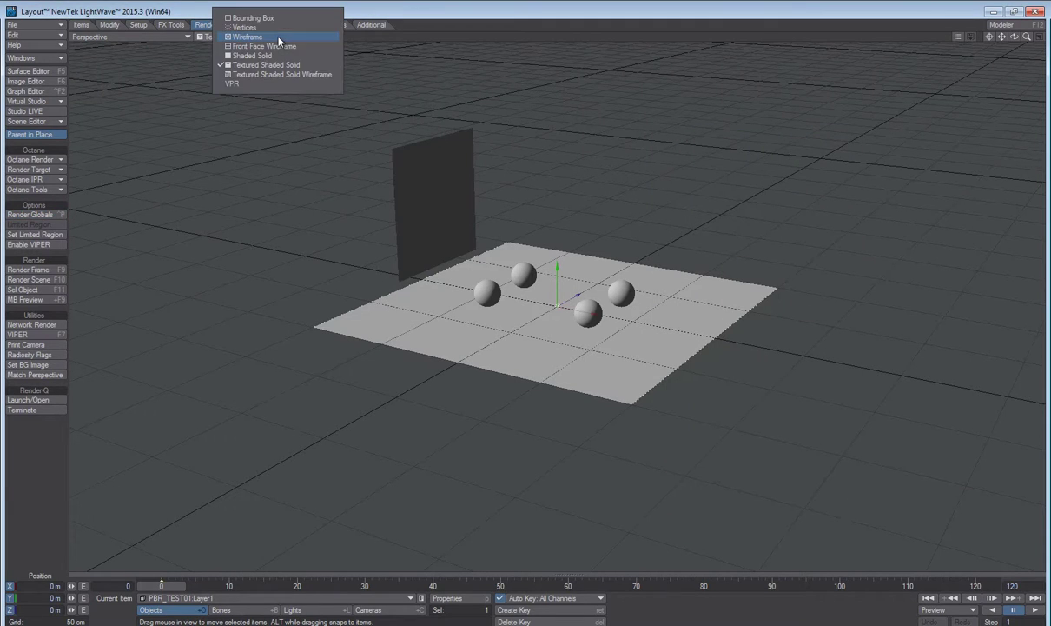
click(258, 85)
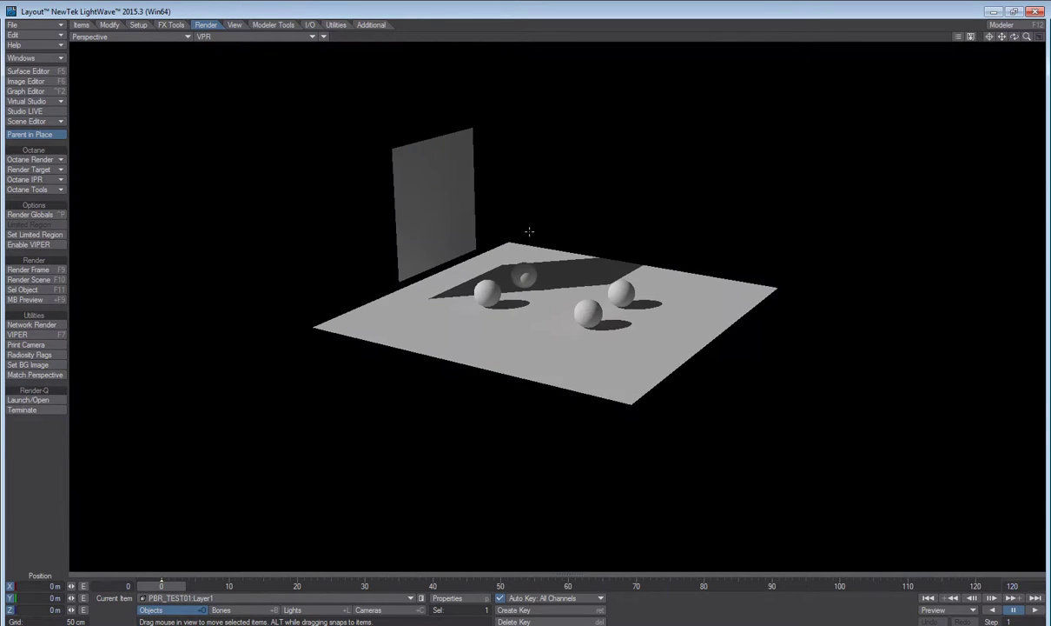
scroll(435, 283, up, 3)
alt+shift+drag(435, 283, 460, 288)
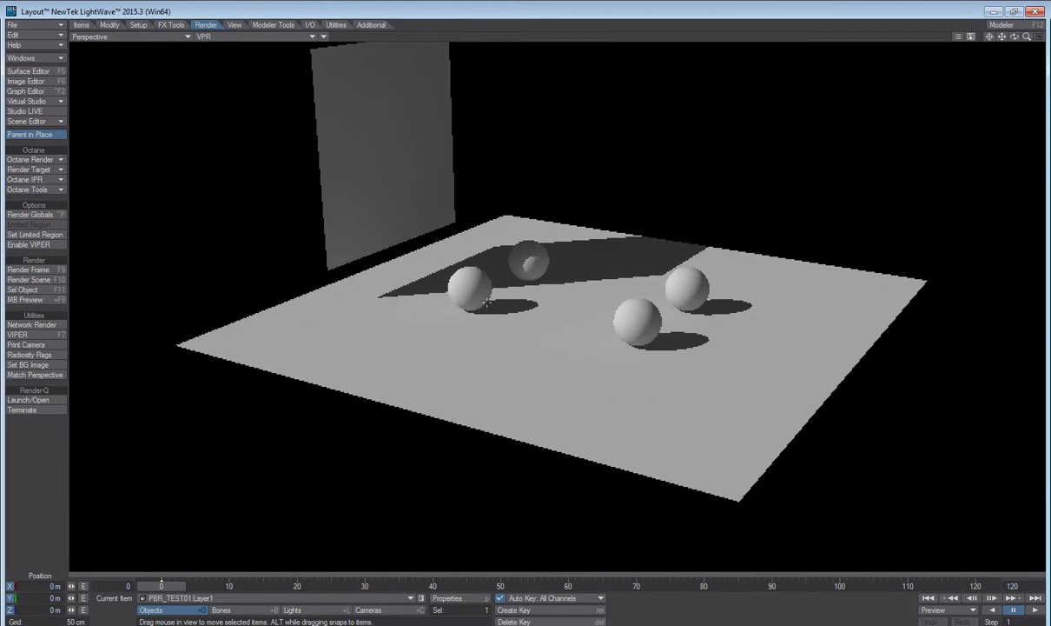
alt+drag(517, 199, 420, 519)
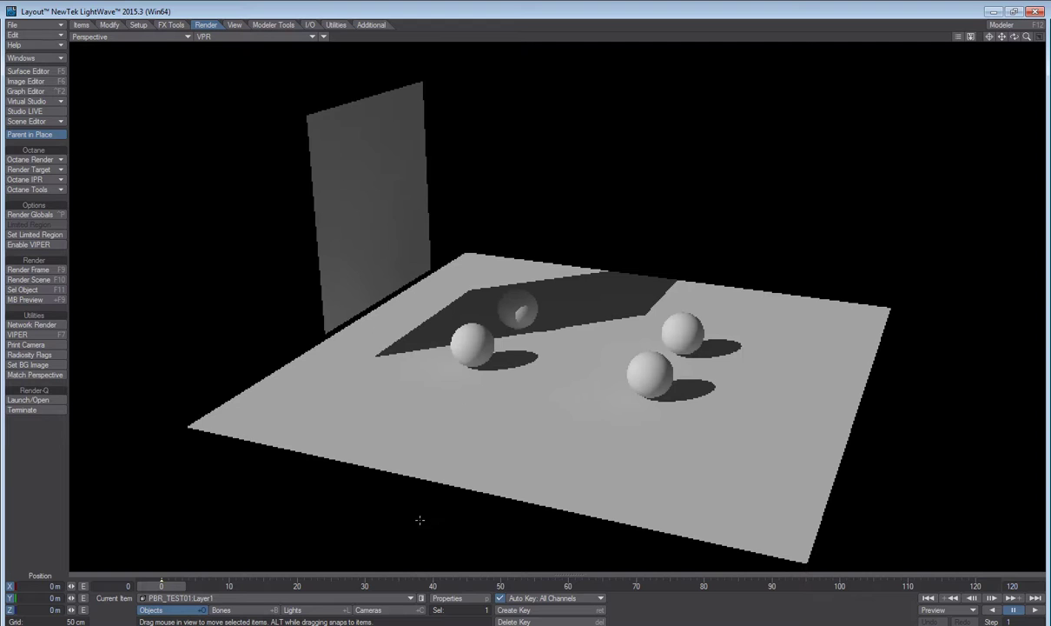
- Set the scene's ambient intensity and the distant light's intensity to 0%
click(325, 611)
click(442, 599)
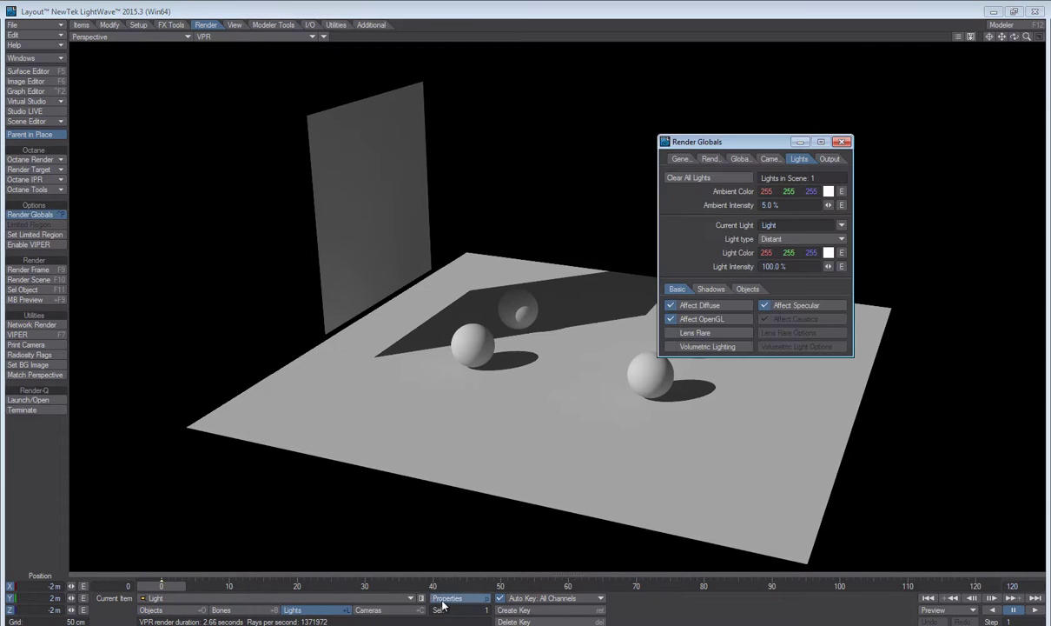
drag(743, 149, 786, 112)
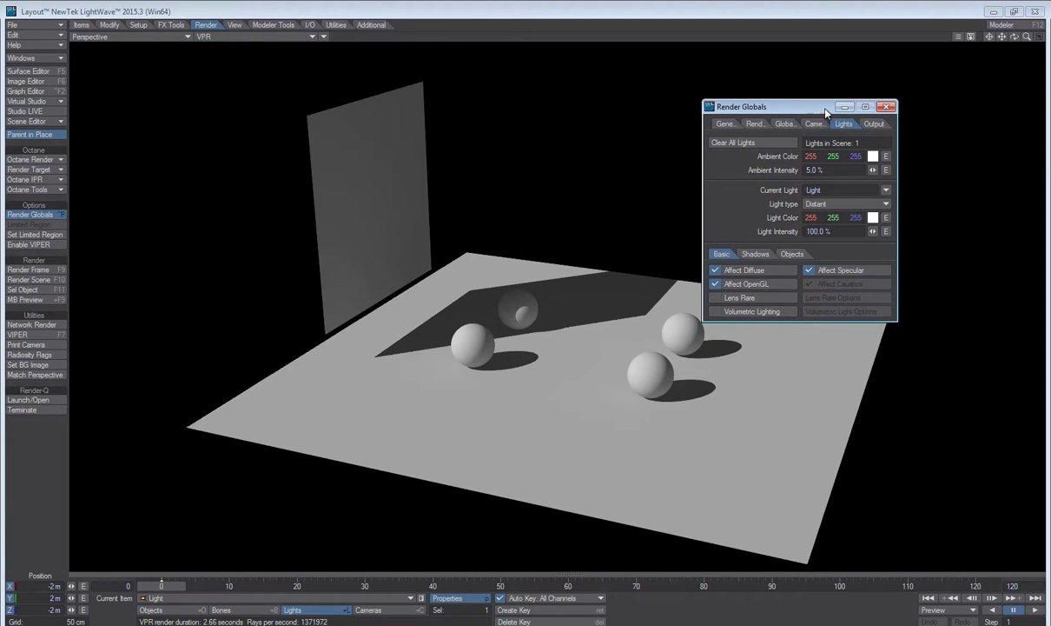
drag(826, 113, 832, 110)
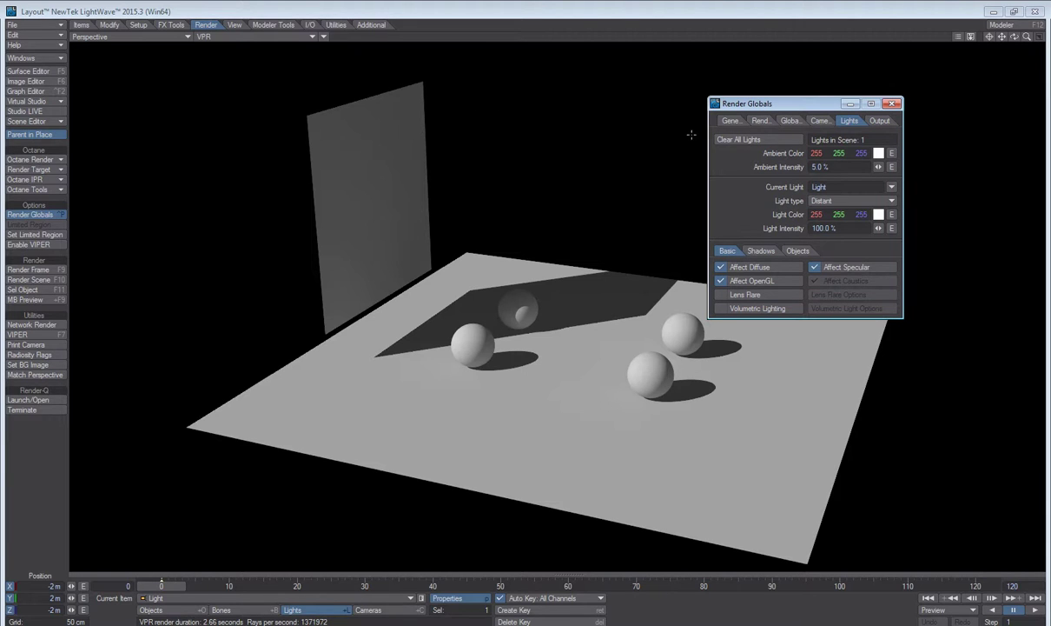
drag(878, 167, 878, 171)
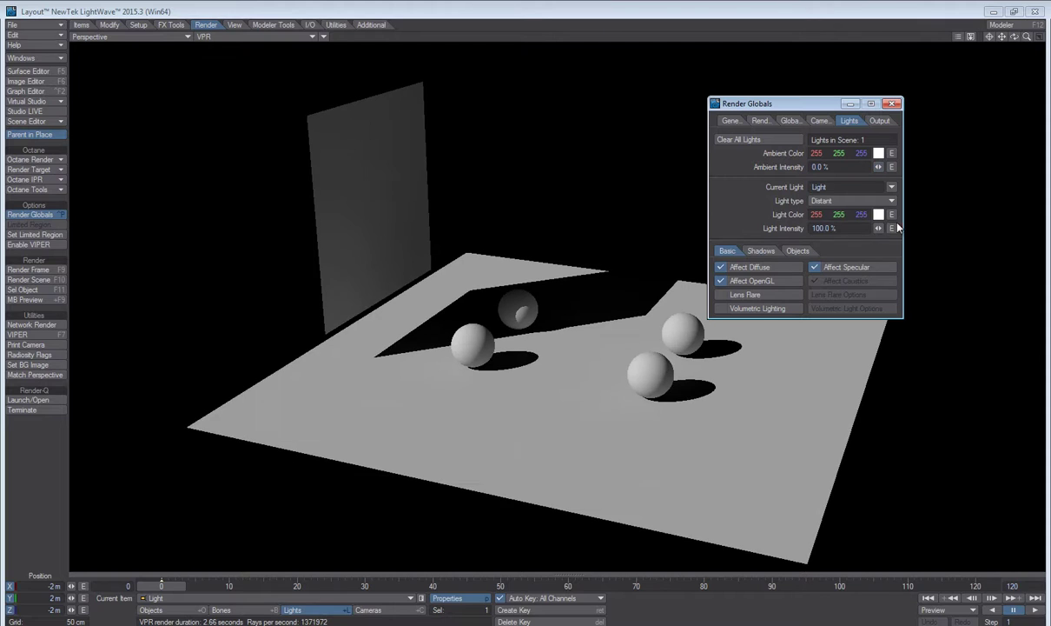
drag(878, 228, 834, 227)
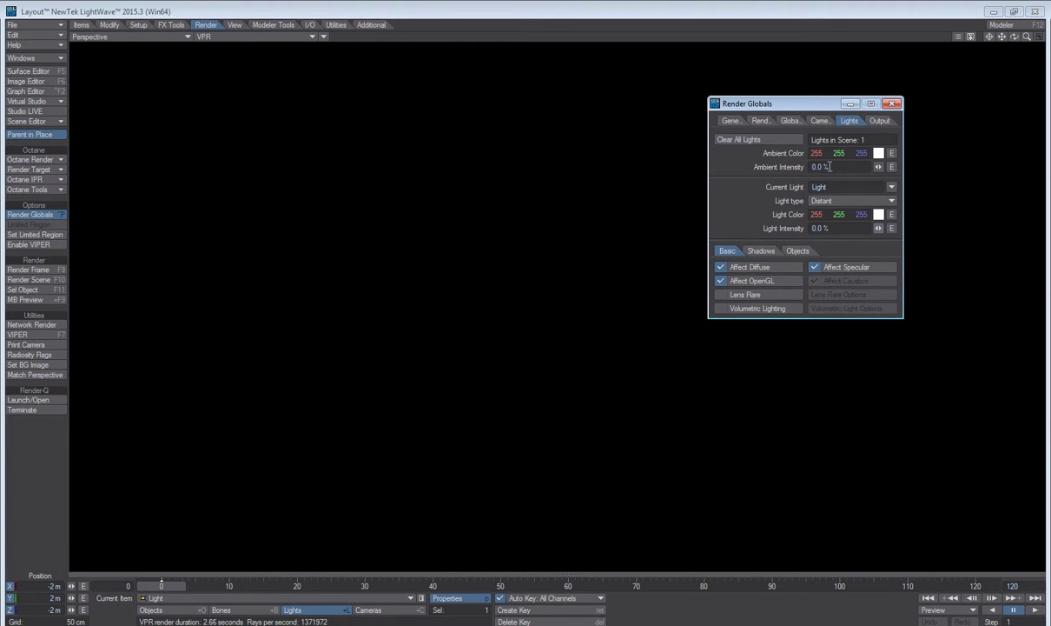
- Set the luminosity of the Lightplane surface to 100%
click(506, 14)
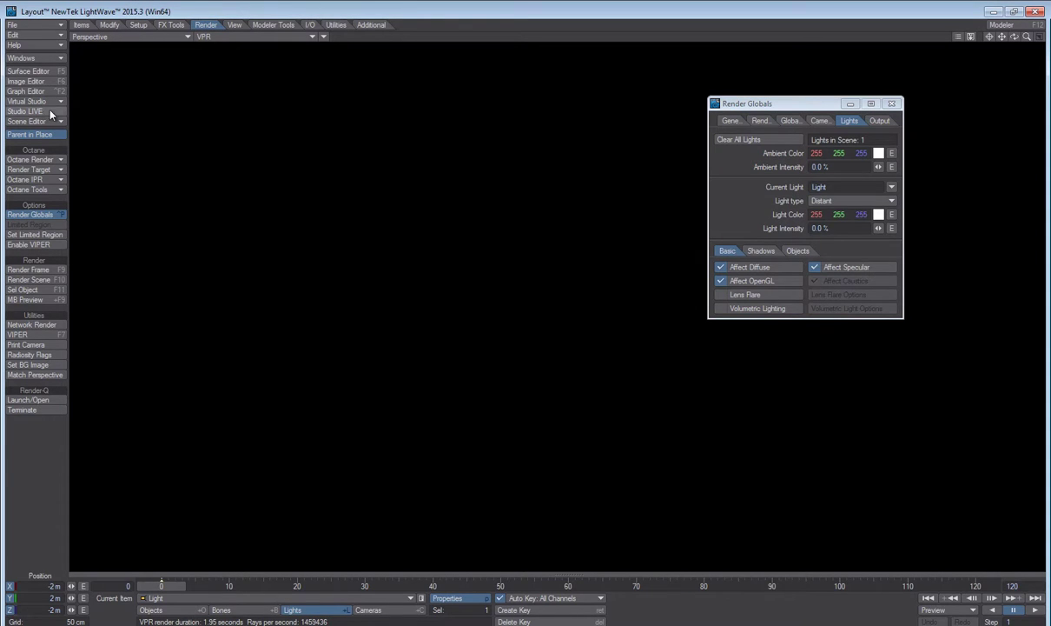
click(39, 71)
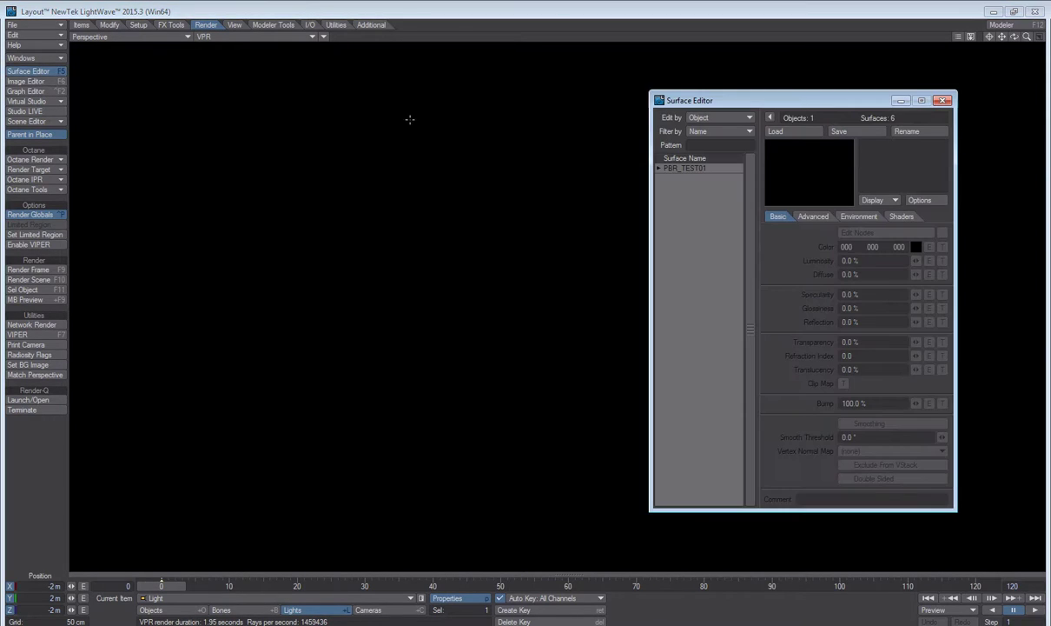
click(660, 167)
click(700, 229)
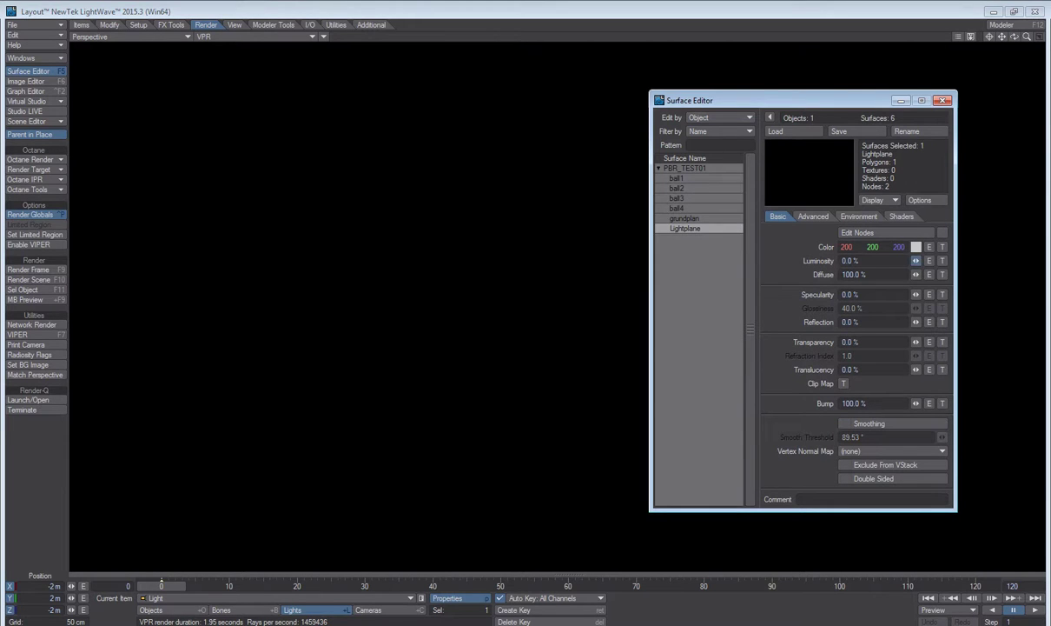
drag(916, 261, 1002, 261)
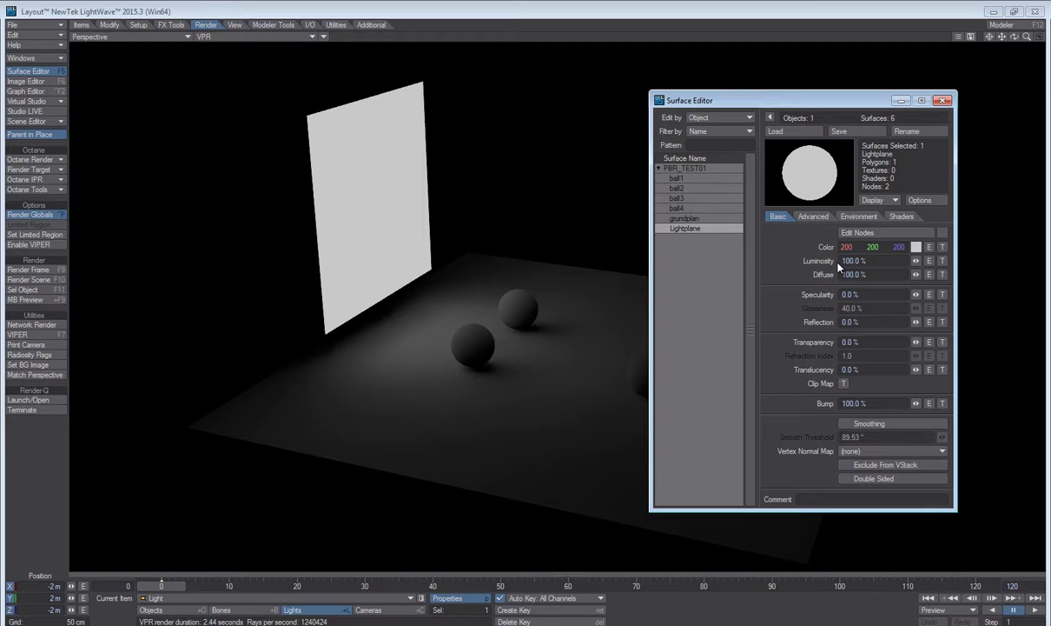
click(863, 261)
drag(871, 261, 841, 262)
click(884, 261)
drag(883, 262, 815, 261)
- Set the Lightplane surface's color to near white, RGB 249, 249, 249
click(915, 248)
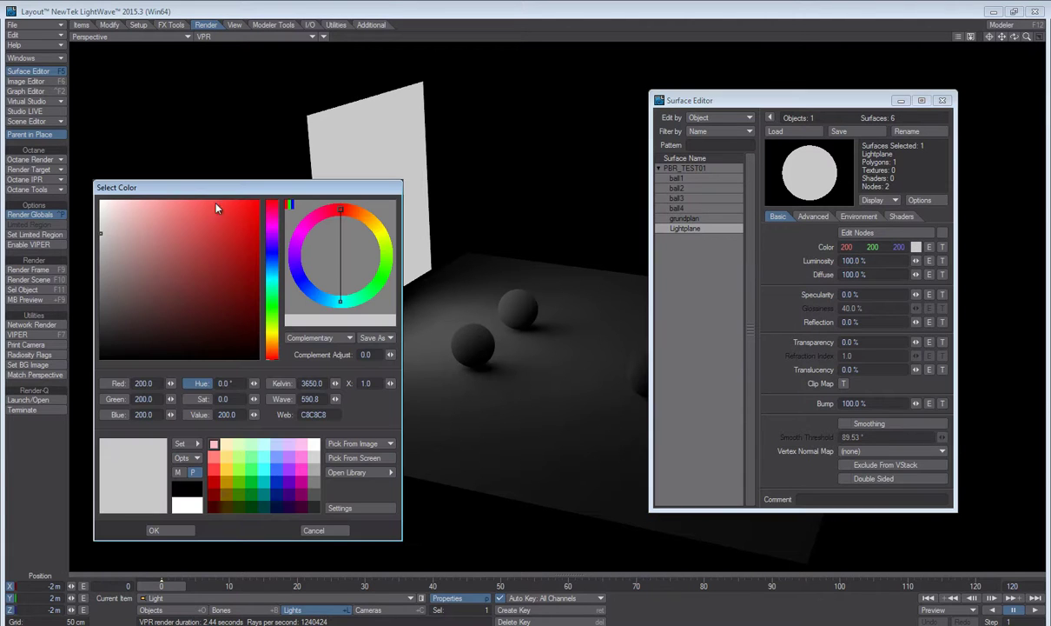
click(101, 206)
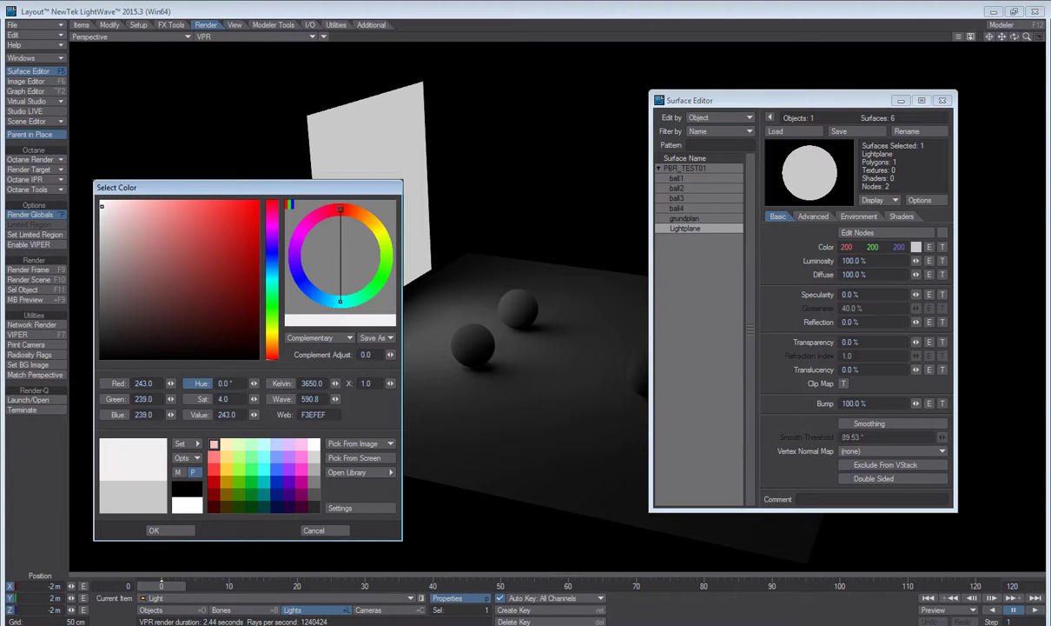
drag(116, 216, 93, 204)
click(161, 530)
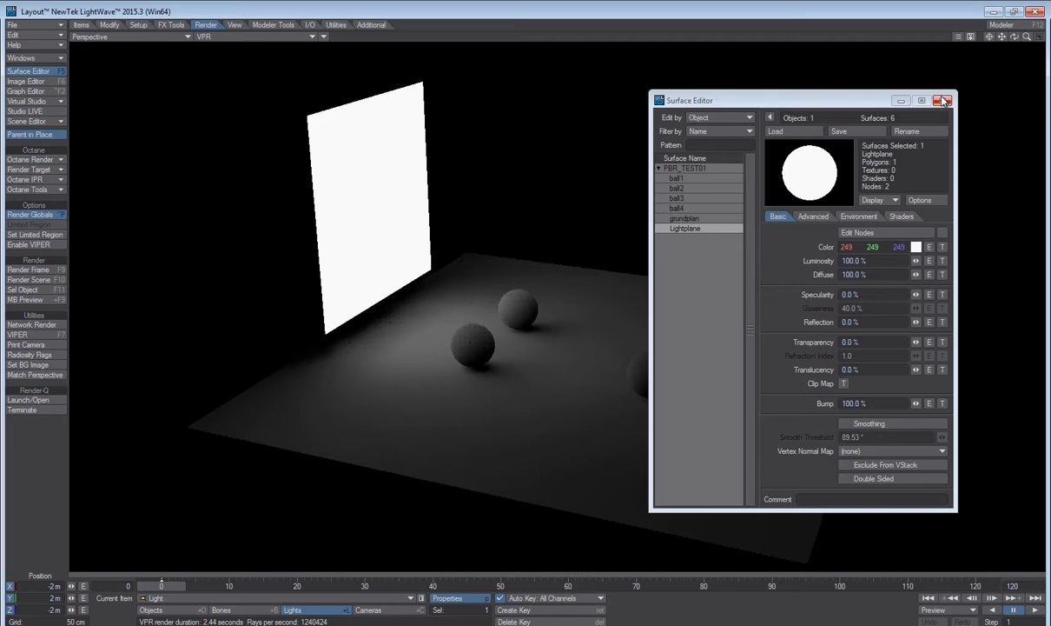
- Open the node graph of the ball1 surface with nodes enabled and add a Fresnel node between Input and Surface
drag(845, 104, 874, 92)
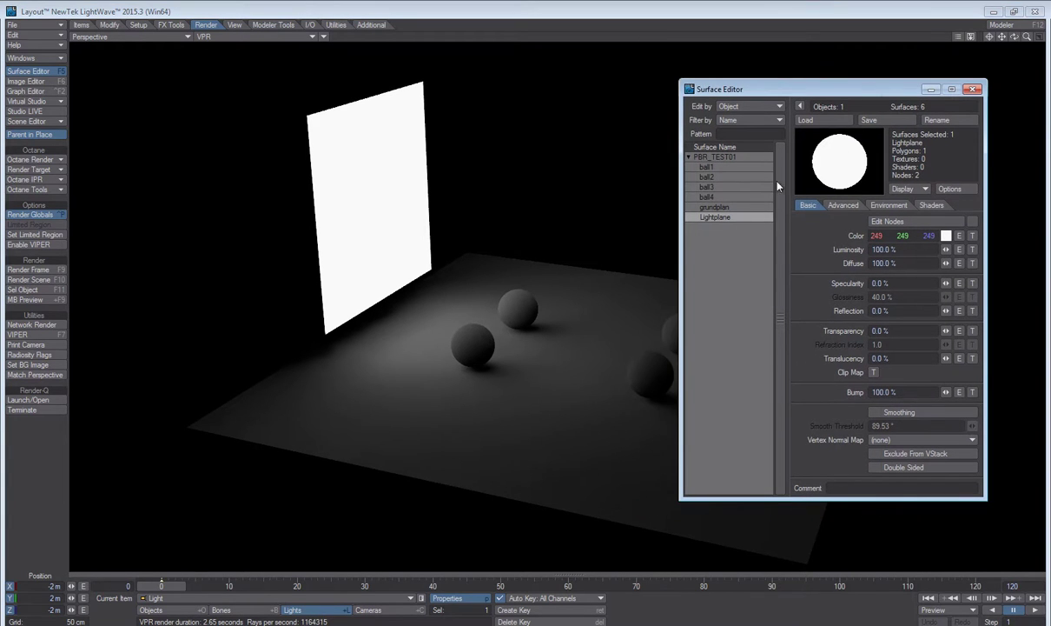
click(725, 168)
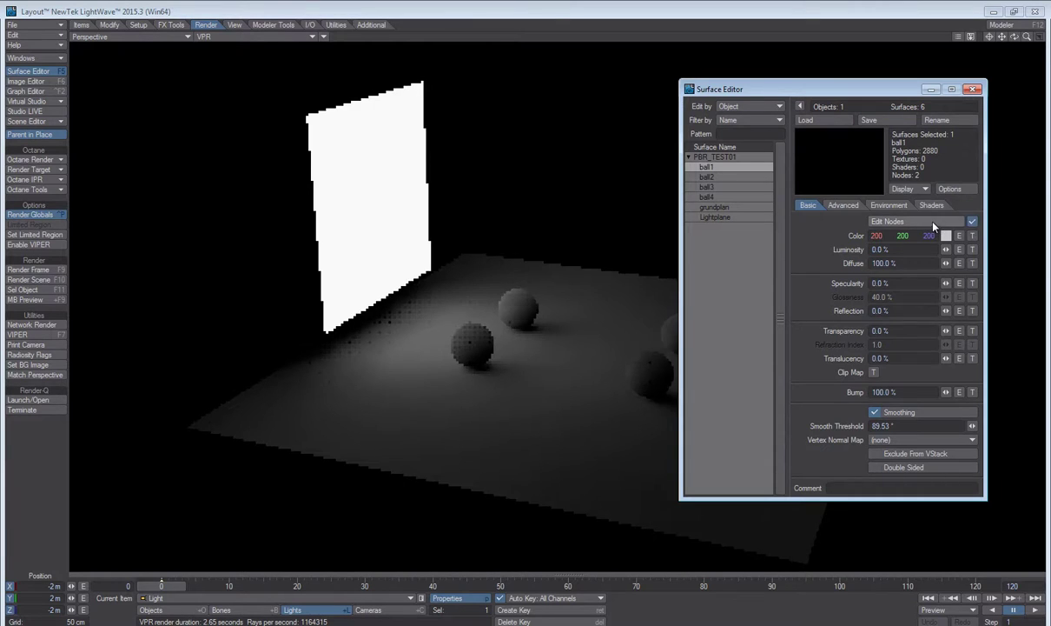
click(887, 221)
drag(681, 126, 675, 120)
click(577, 166)
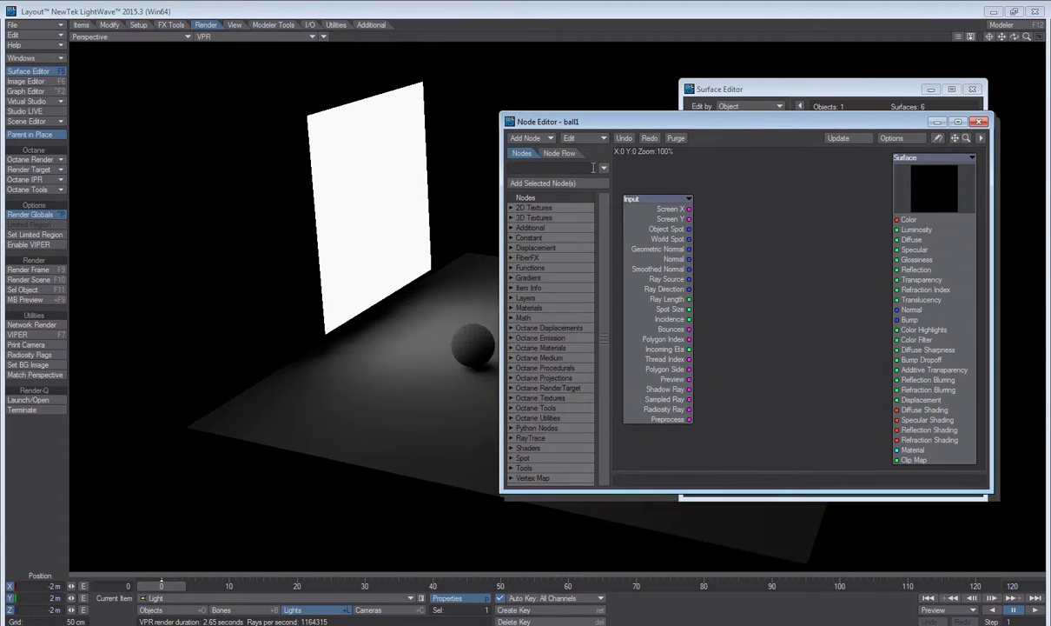
text(fre)
double_click(550, 228)
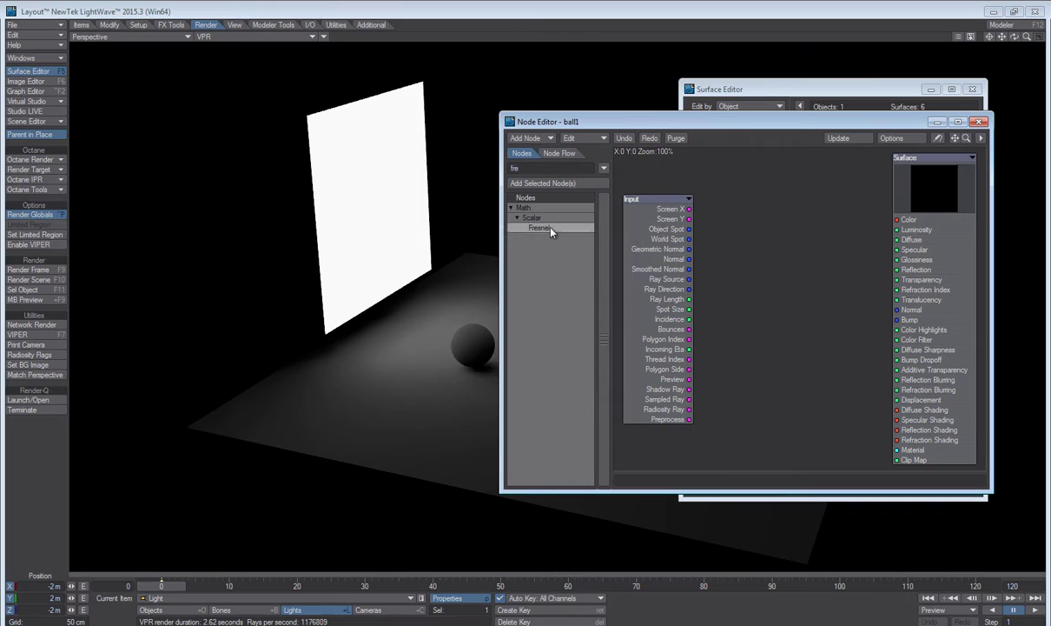
drag(793, 282, 745, 250)
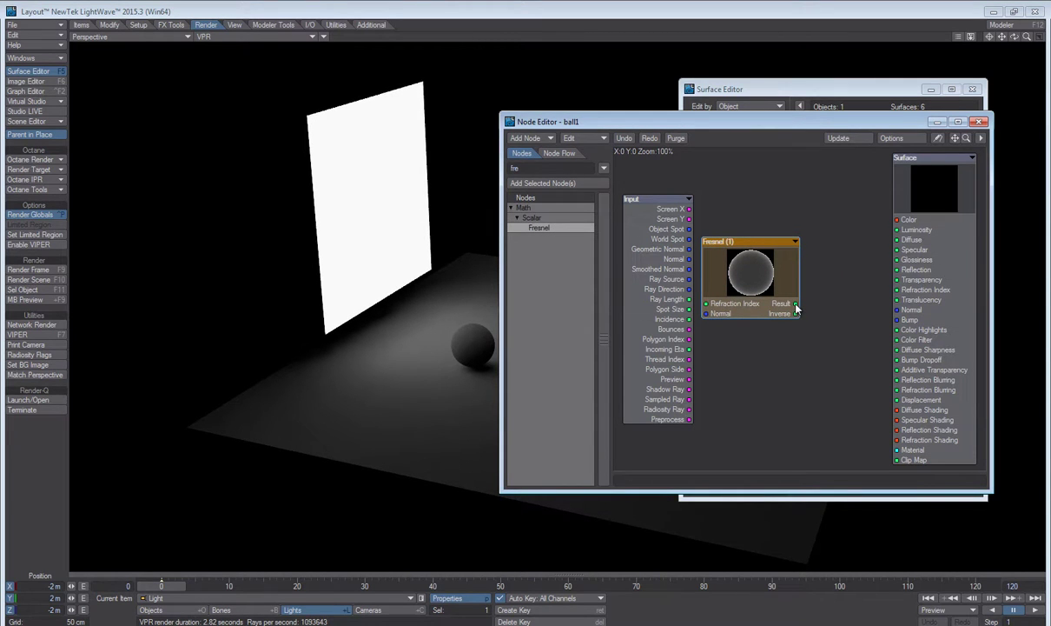
- Connect the Fresnel node's Result to Reflection and its Inverse to Diffuse on the Surface node, and reposition the Fresnel node
drag(795, 304, 895, 269)
drag(795, 316, 920, 246)
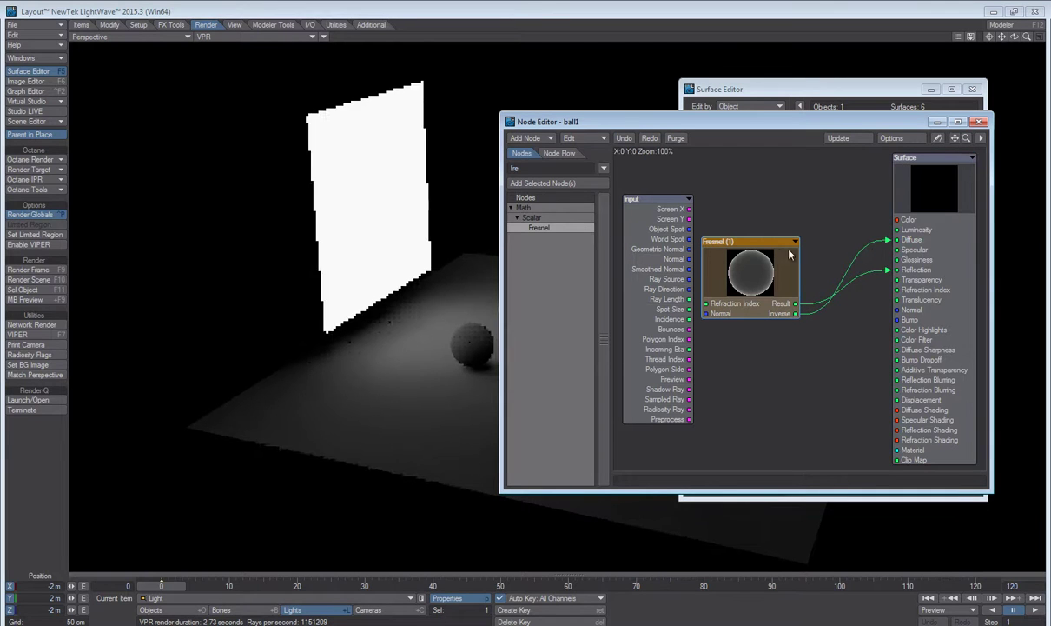
drag(792, 283, 828, 277)
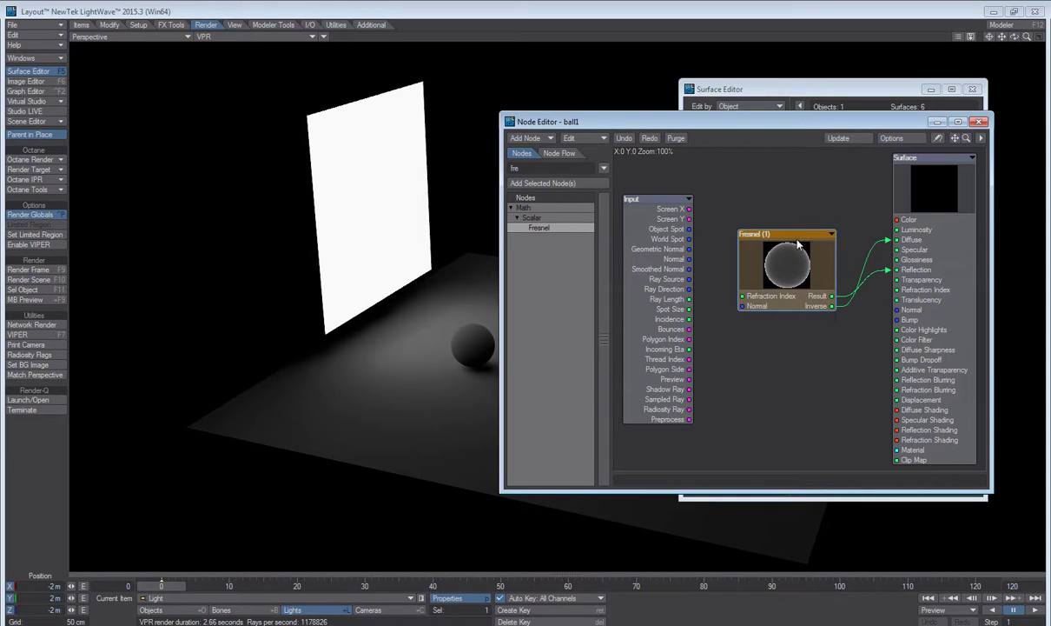
drag(798, 238, 790, 221)
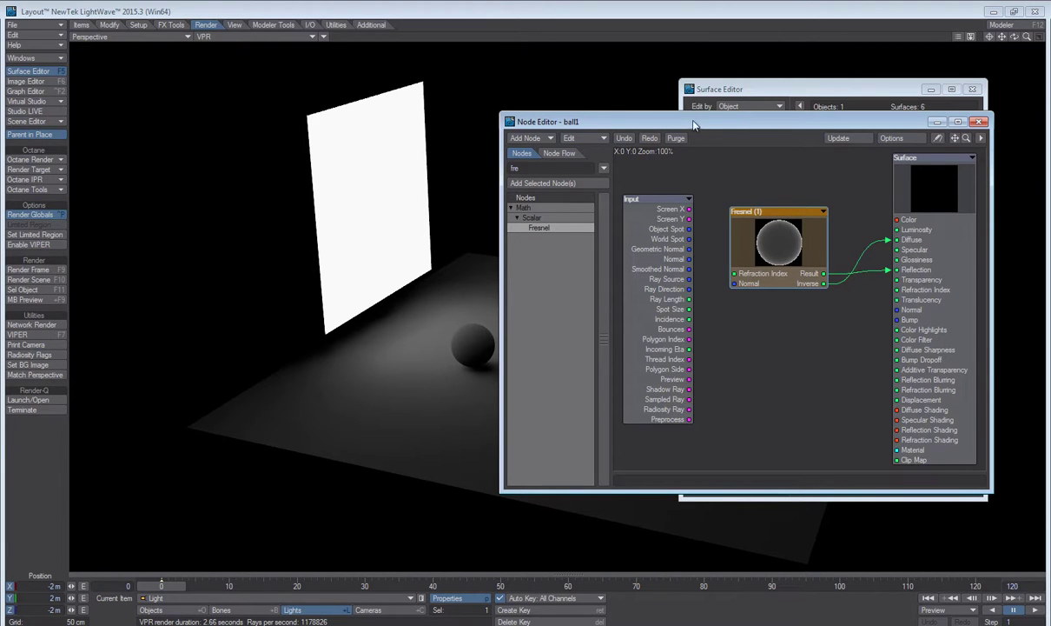
- Examine the light plane's reflection on the first ball up close with the node graph moved out of the way
drag(694, 126, 897, 134)
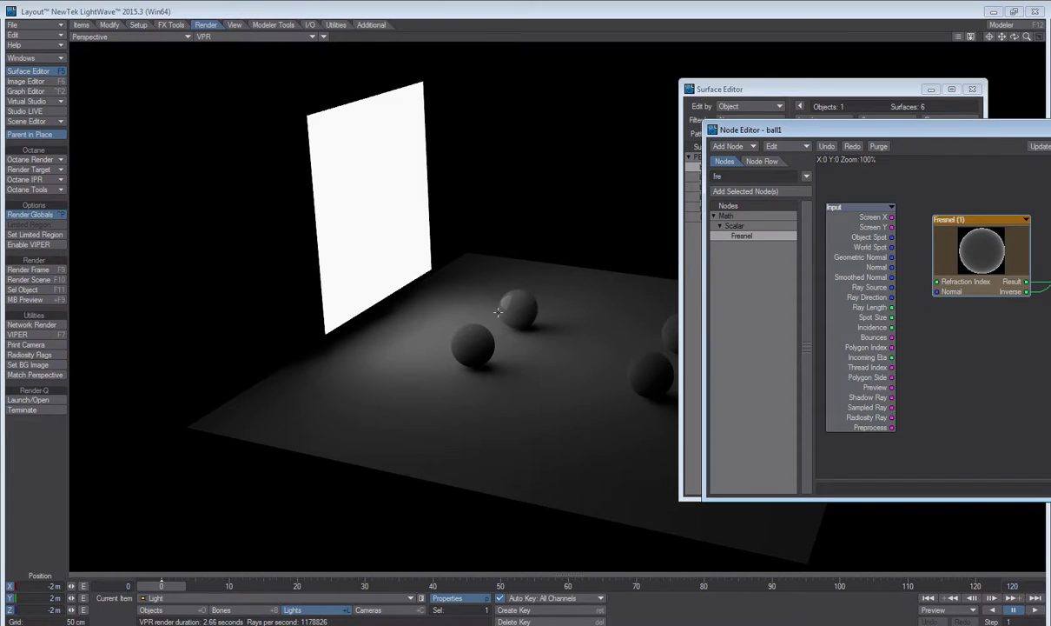
ctrl+alt+drag(498, 312, 643, 311)
alt+drag(498, 312, 547, 322)
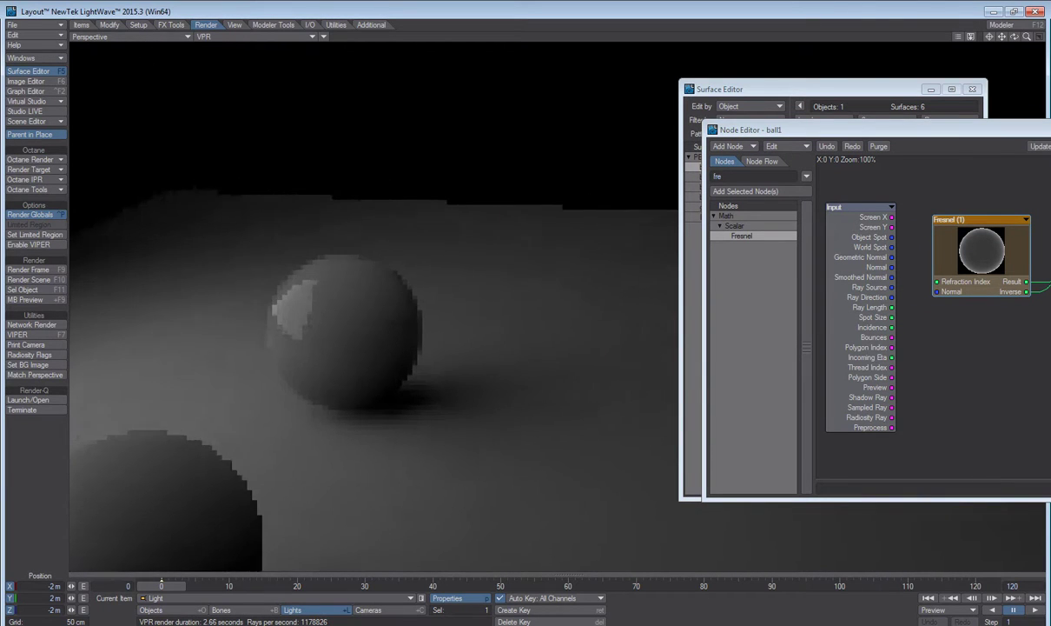
alt+drag(391, 375, 526, 372)
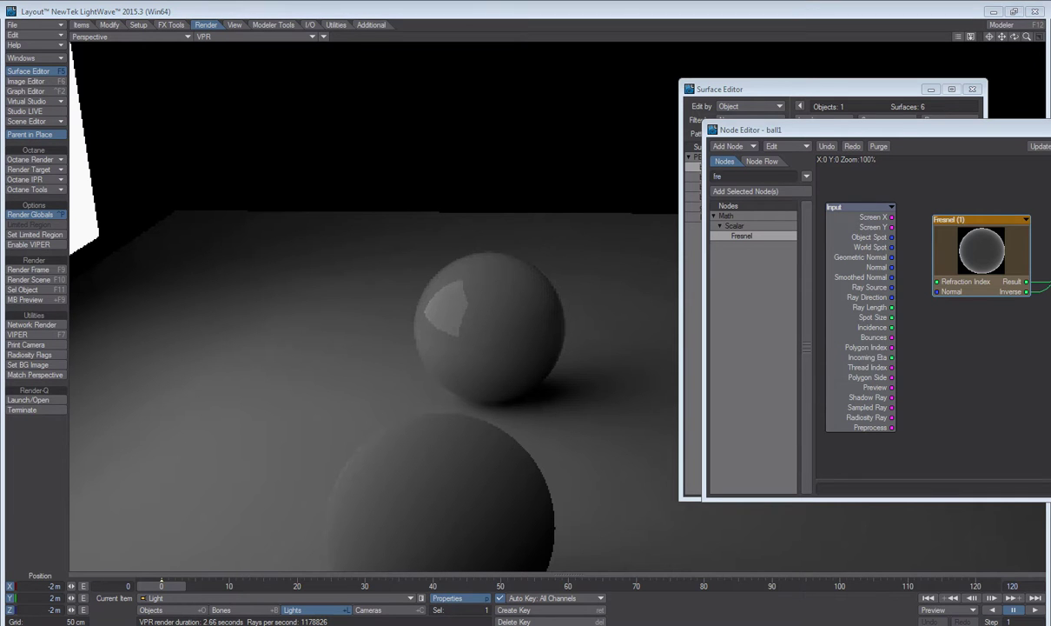
alt+drag(507, 335, 496, 340)
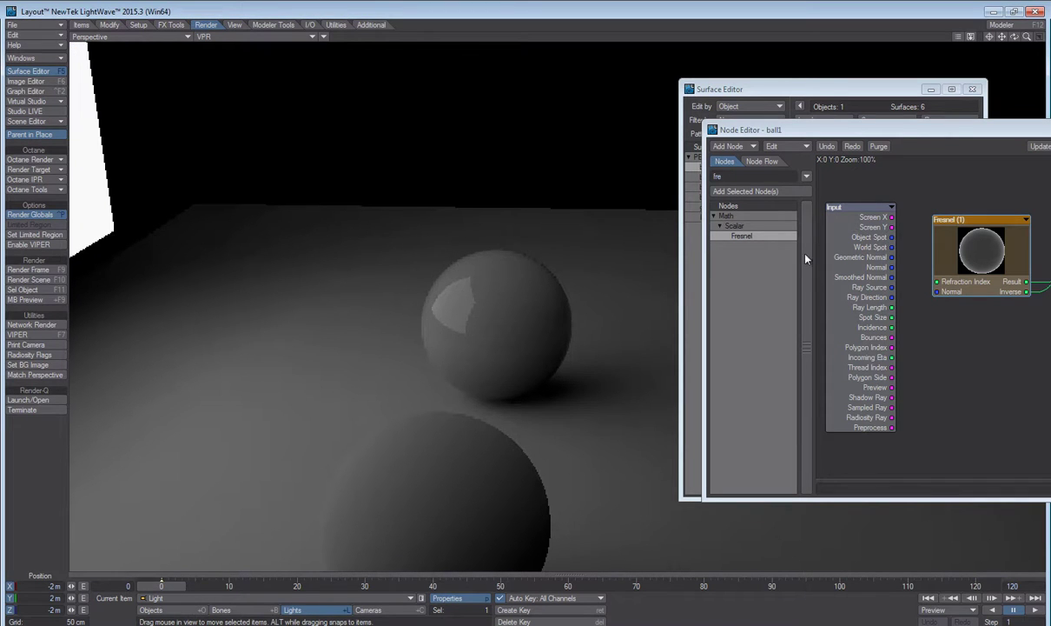
drag(959, 139, 781, 145)
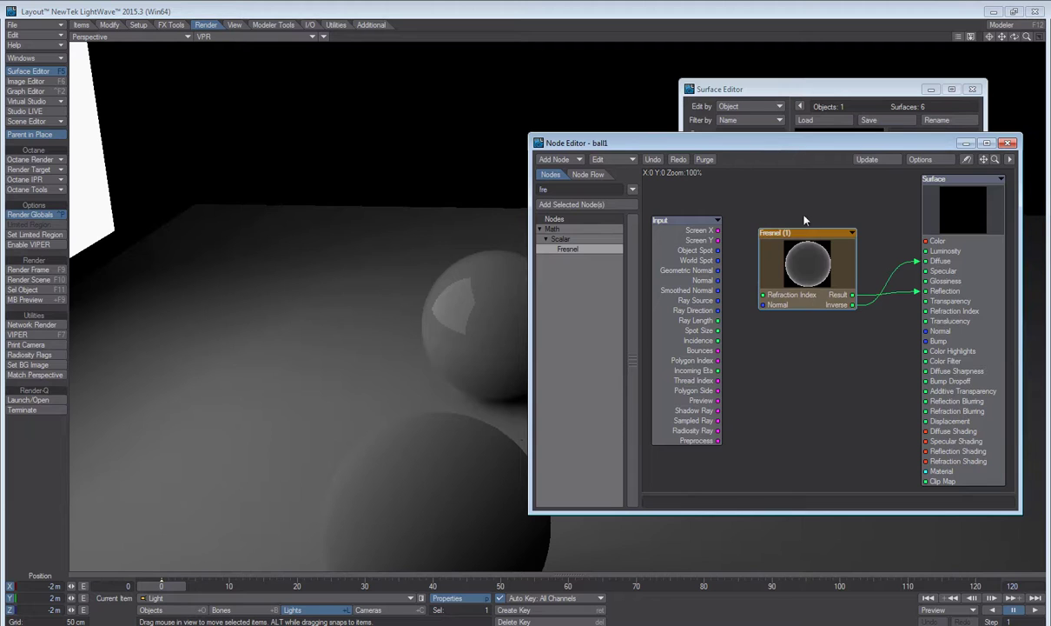
- Lower the Fresnel node in the ball1 graph and add a constant Color node above it
drag(810, 267, 799, 318)
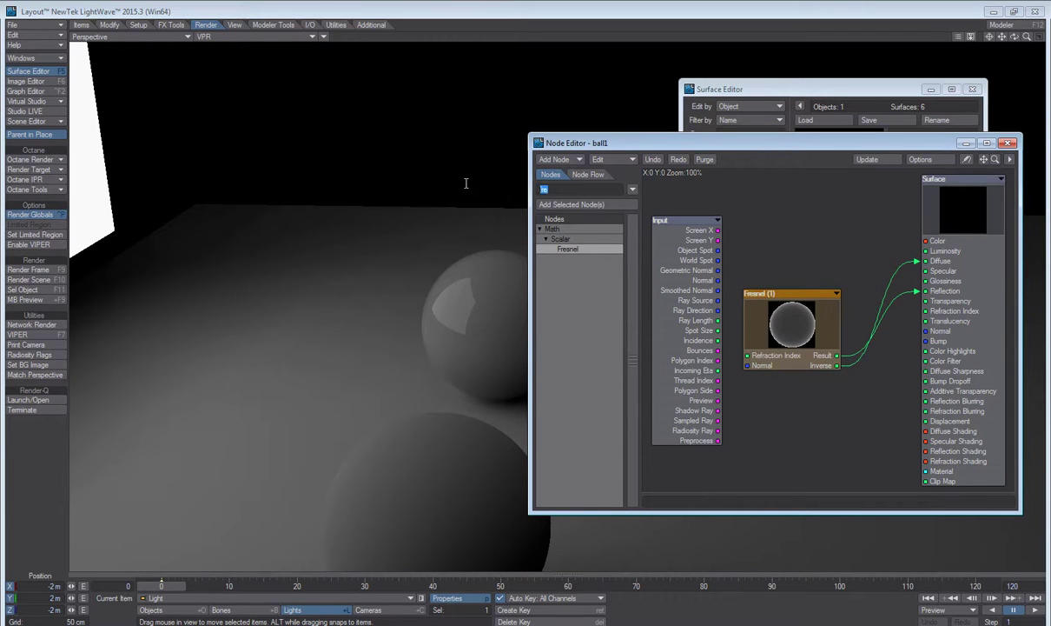
key(BackSpace)
key(BackSpace)
key(BackSpace)
text(col)
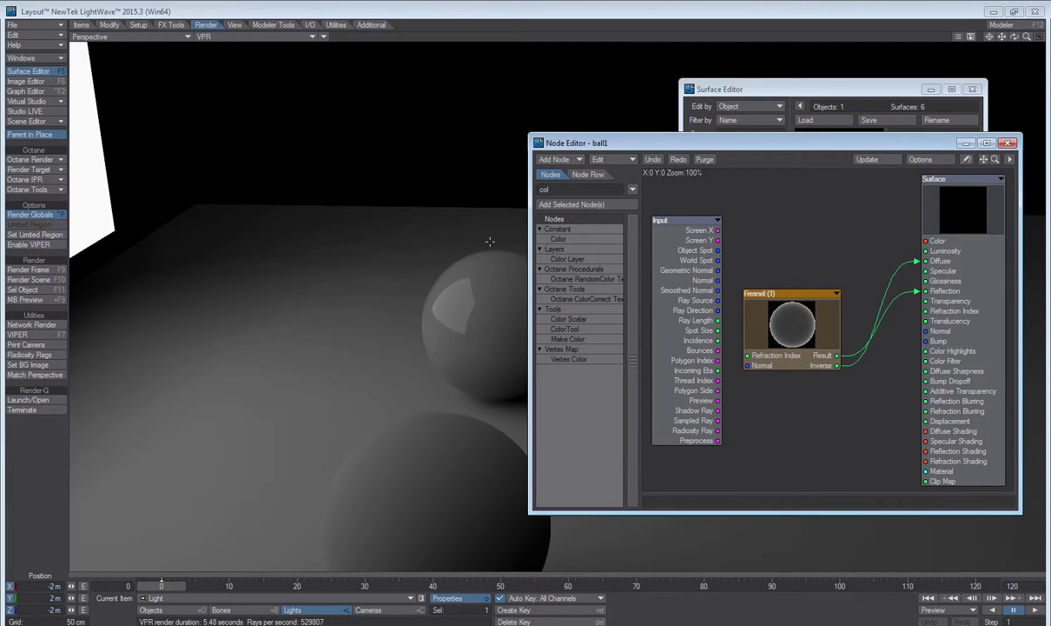
drag(561, 242, 791, 243)
- Set the Color node to red, RGB 216, 14, 14, and connect it to Color on the Surface node
double_click(789, 242)
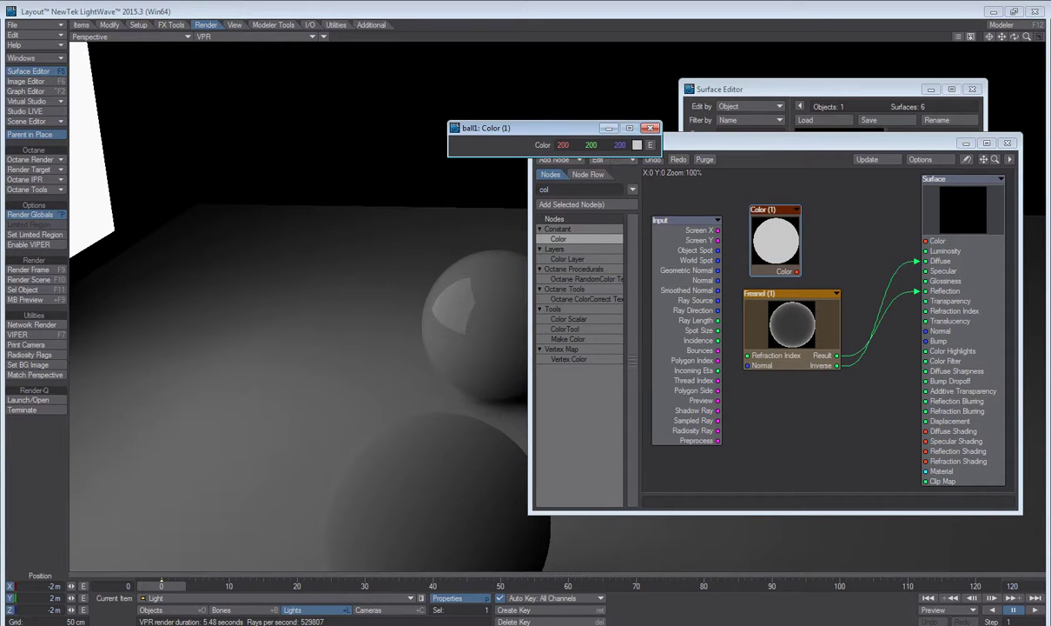
click(637, 145)
click(248, 223)
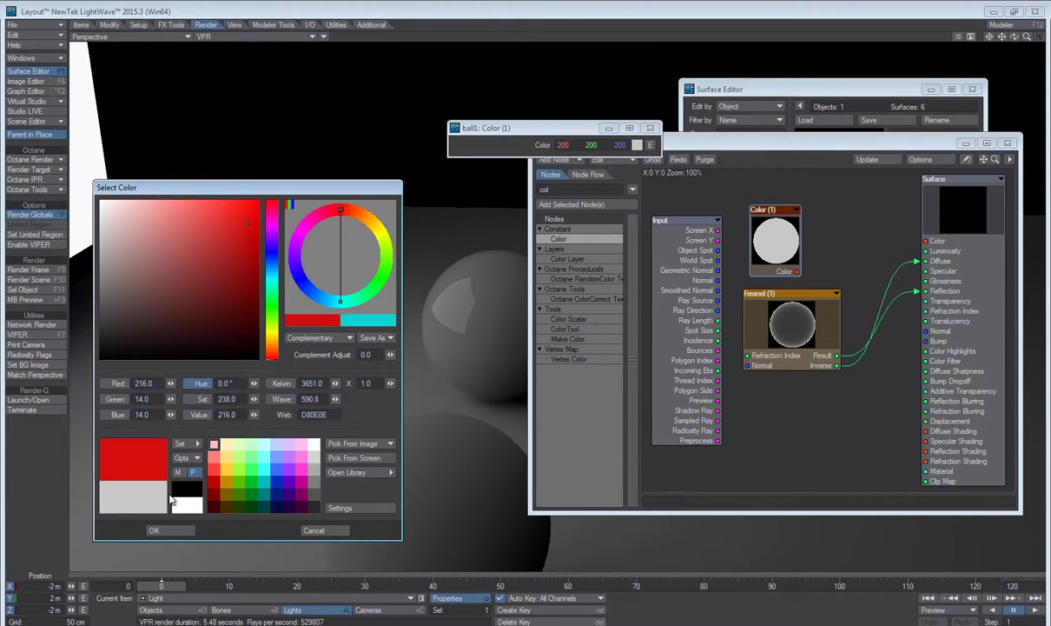
click(170, 530)
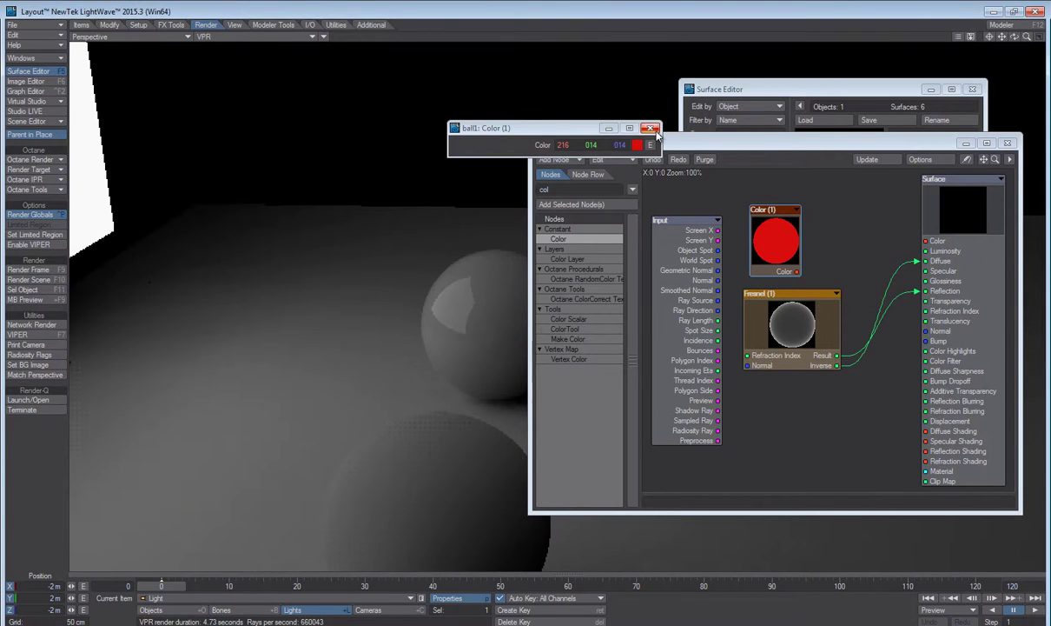
click(609, 128)
drag(797, 271, 938, 245)
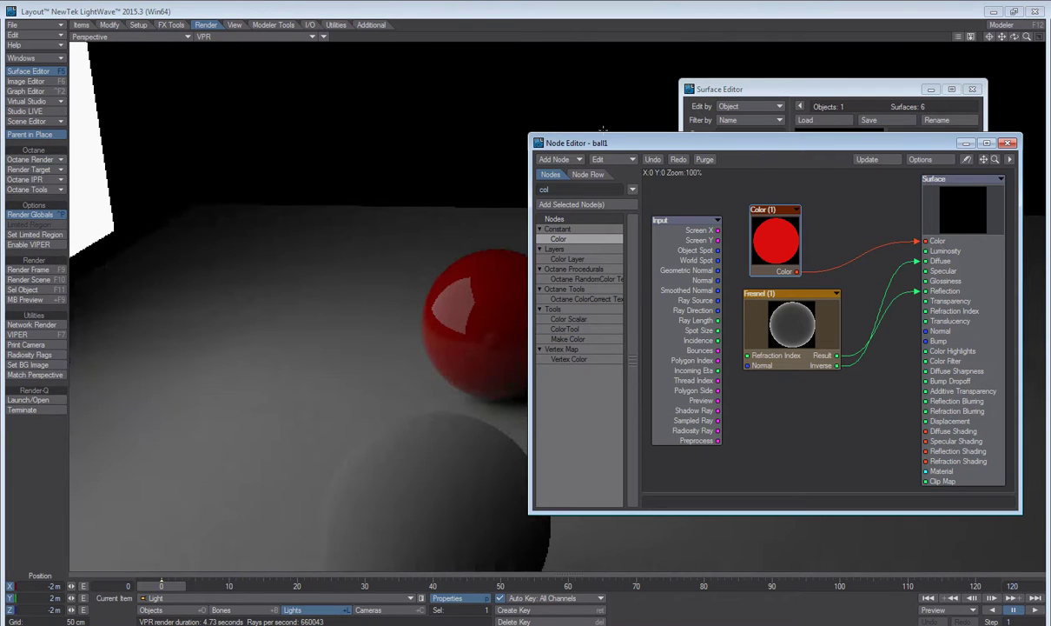
- Inspect the red ball's shading and reflections from a wider, orbited view, and close the ball1 node graph
drag(612, 152, 760, 152)
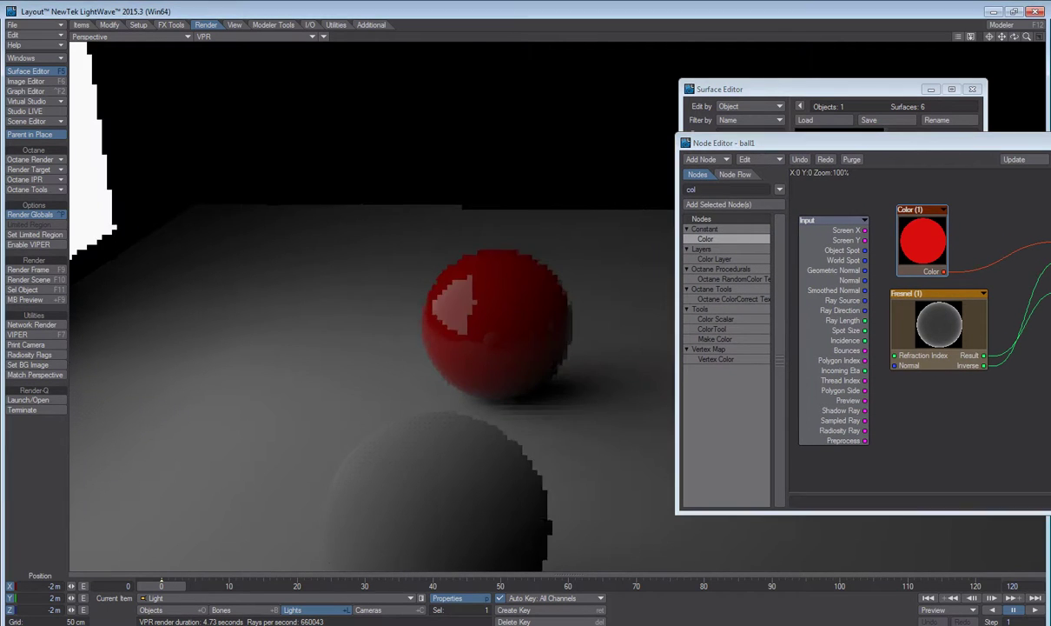
alt+drag(374, 312, 594, 386)
ctrl+alt+drag(484, 360, 352, 379)
ctrl+alt+drag(660, 404, 729, 347)
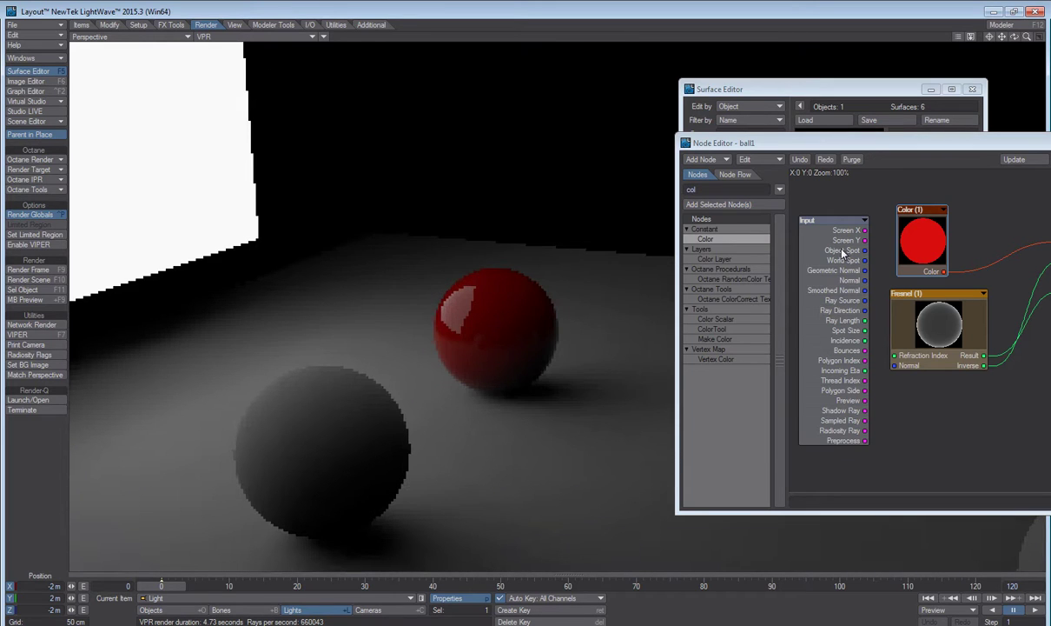
drag(906, 145, 735, 141)
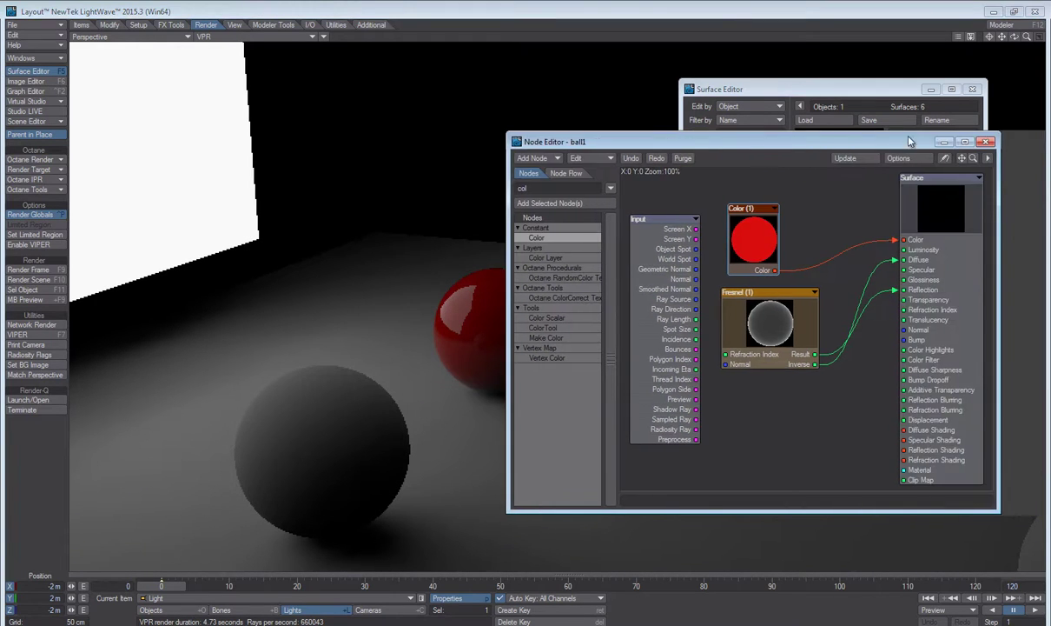
click(985, 141)
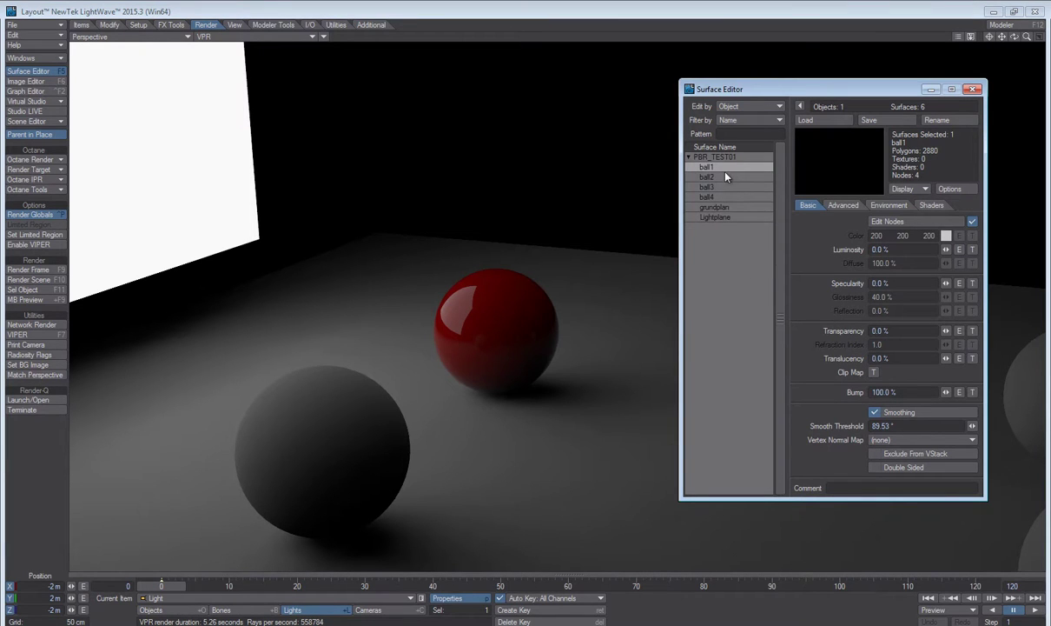
- Copy the ball1 surface and paste only its nodes onto ball2, ball3 and ball4
right_click(735, 171)
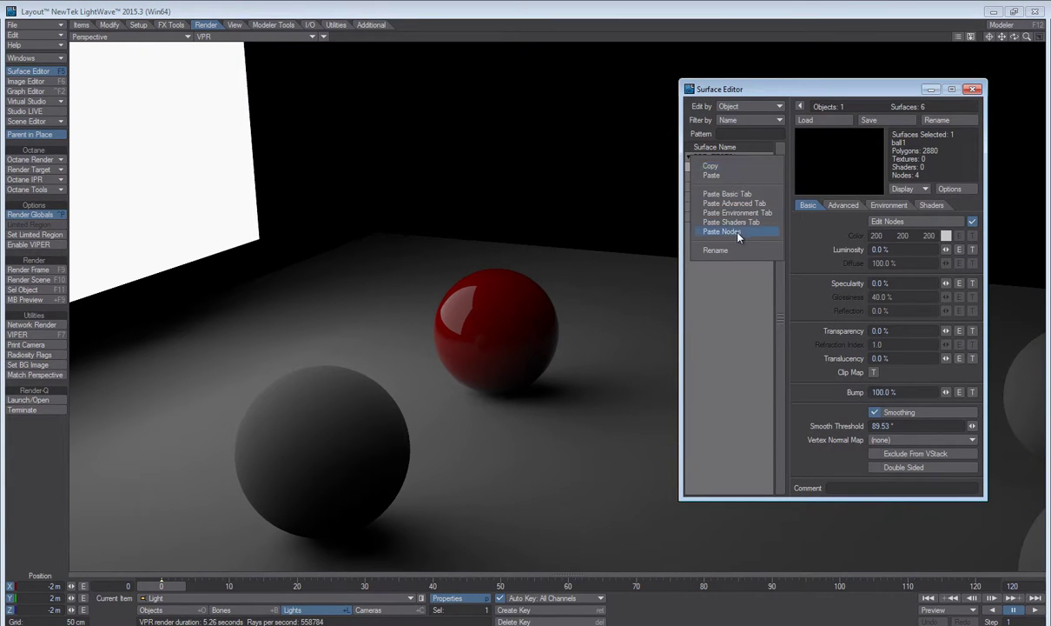
click(730, 166)
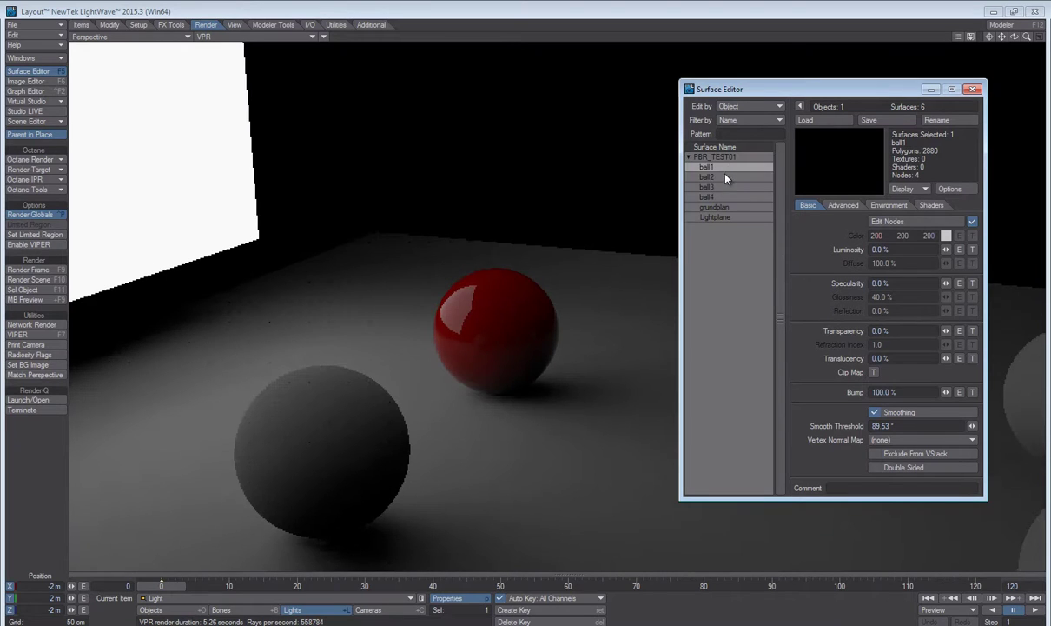
click(726, 177)
shift+click(722, 197)
right_click(722, 199)
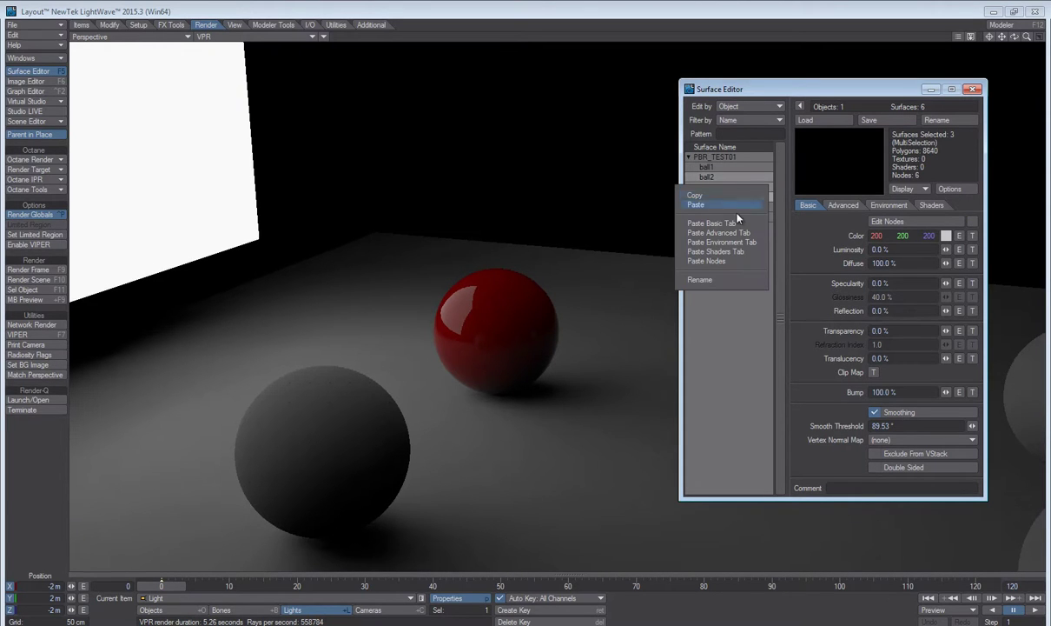
click(719, 262)
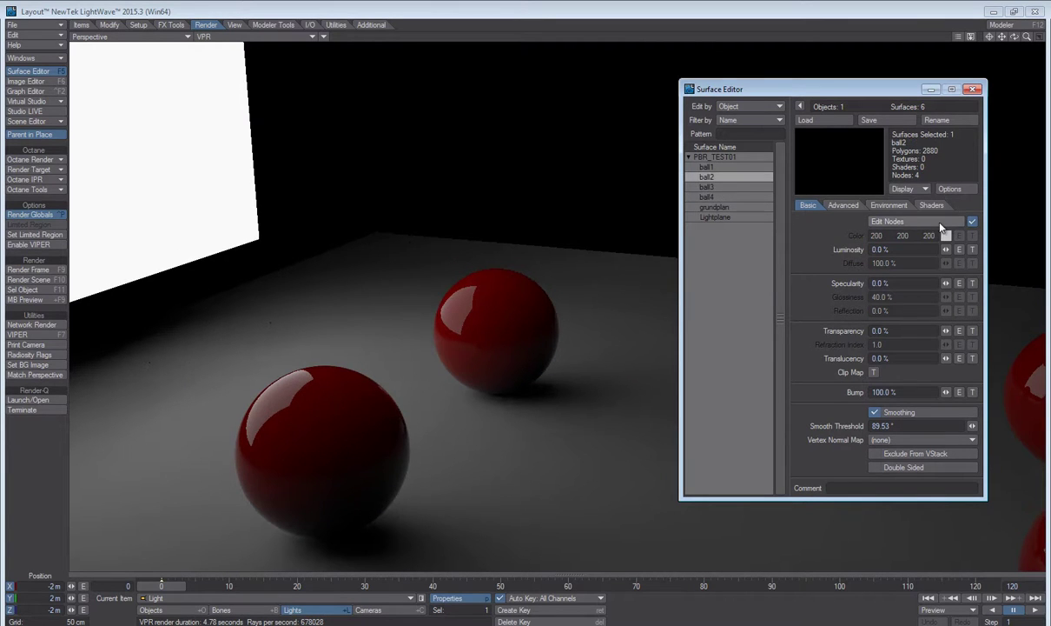
- Set the Color node of the ball2 surface to green, RGB 14, 216, 26, and close its node graph
click(891, 220)
double_click(764, 243)
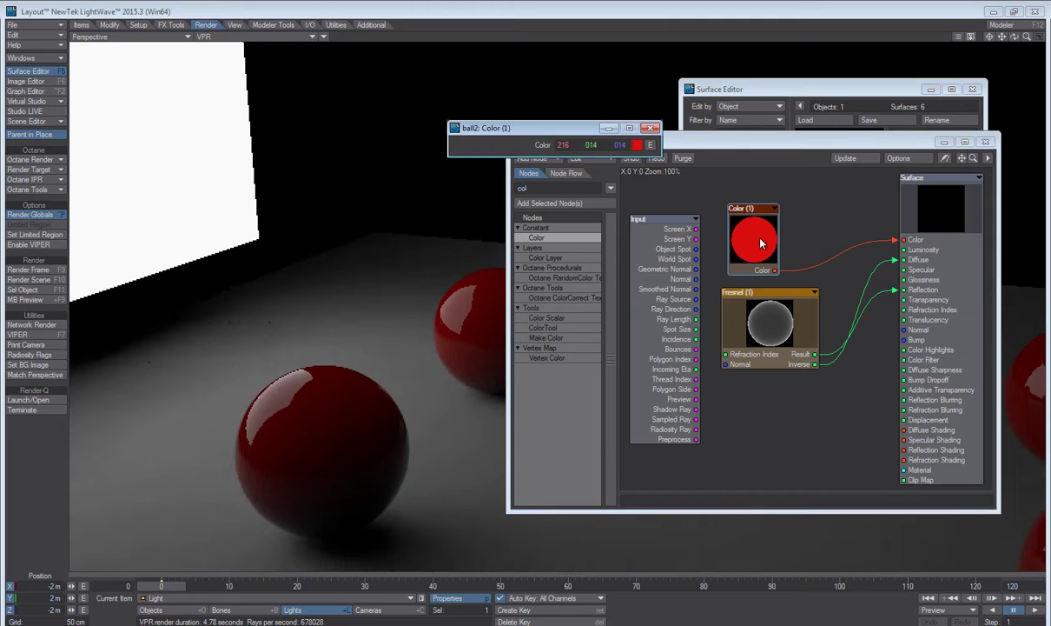
click(637, 144)
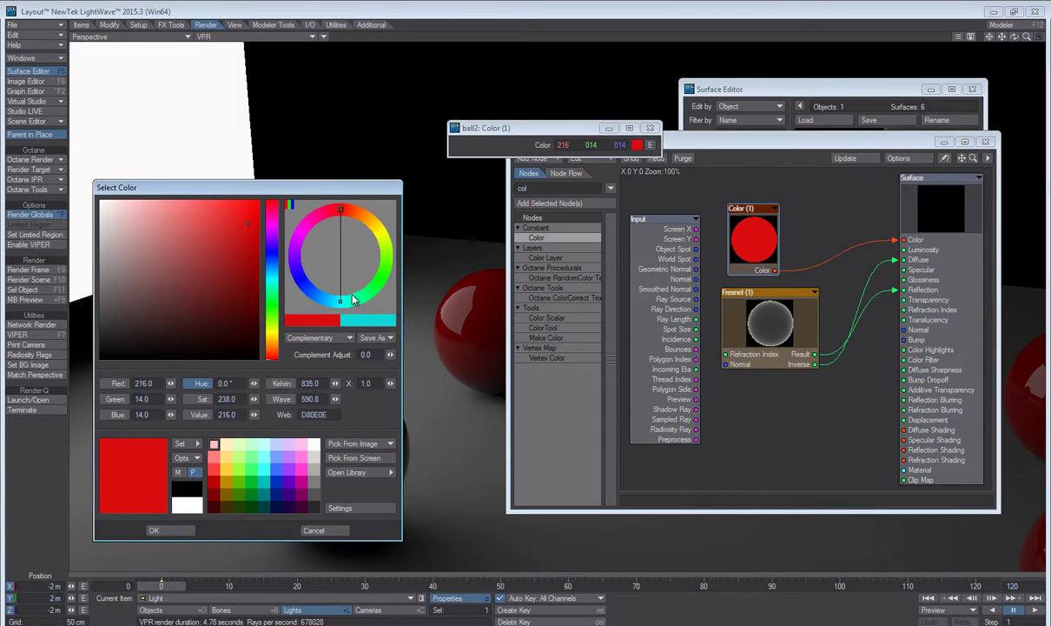
drag(344, 294, 376, 284)
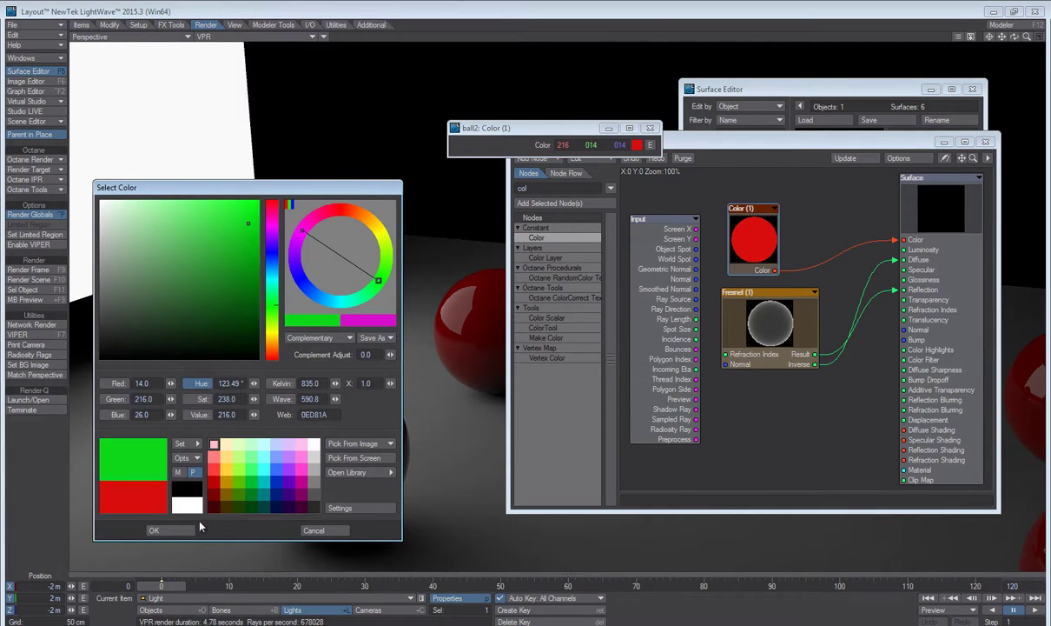
click(154, 530)
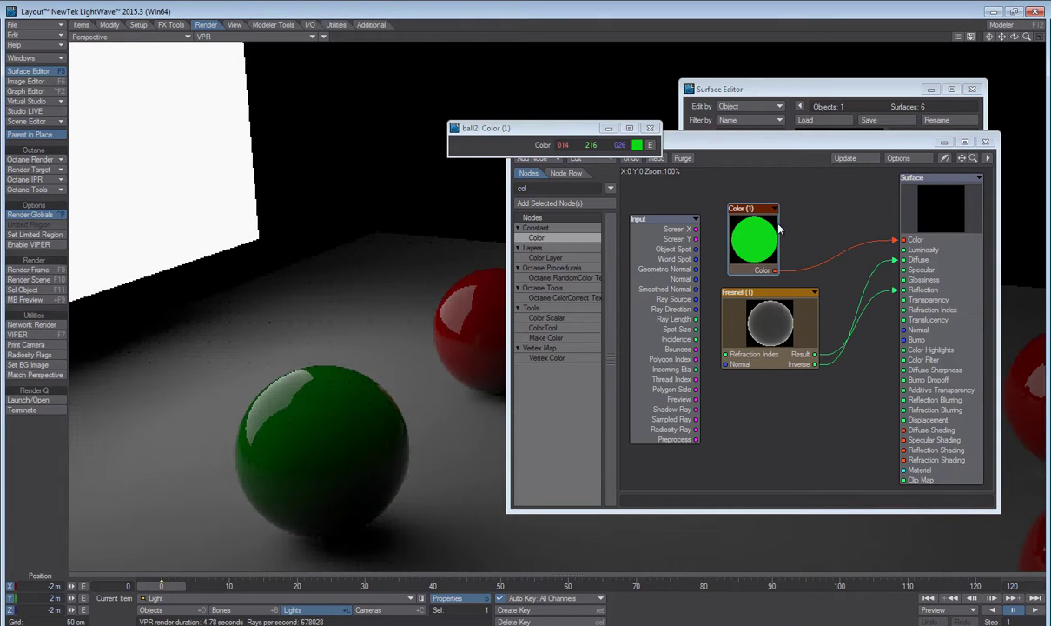
click(650, 128)
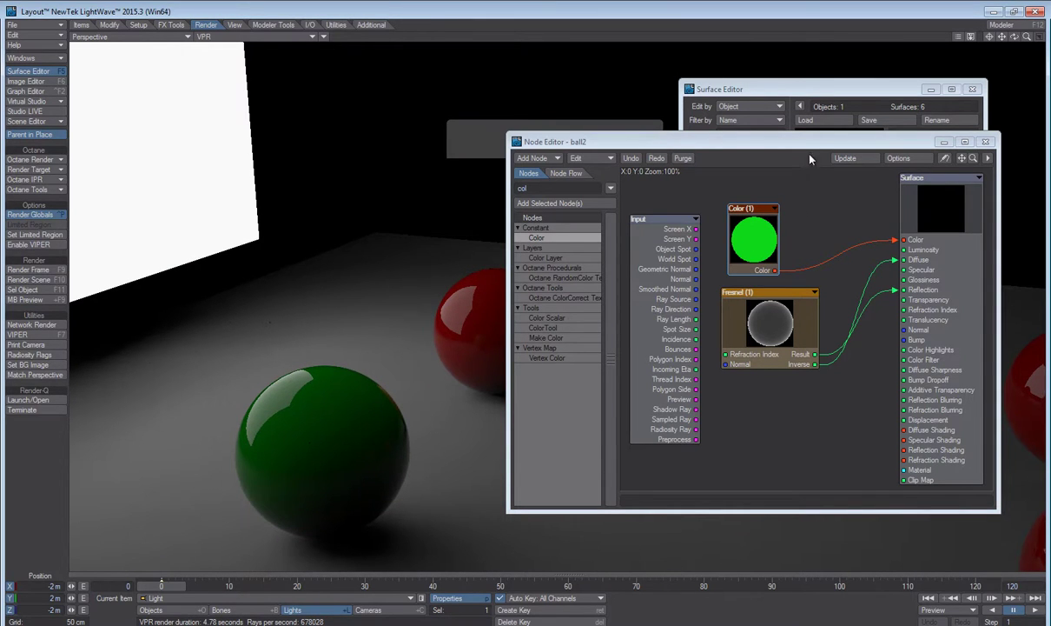
drag(786, 141, 758, 138)
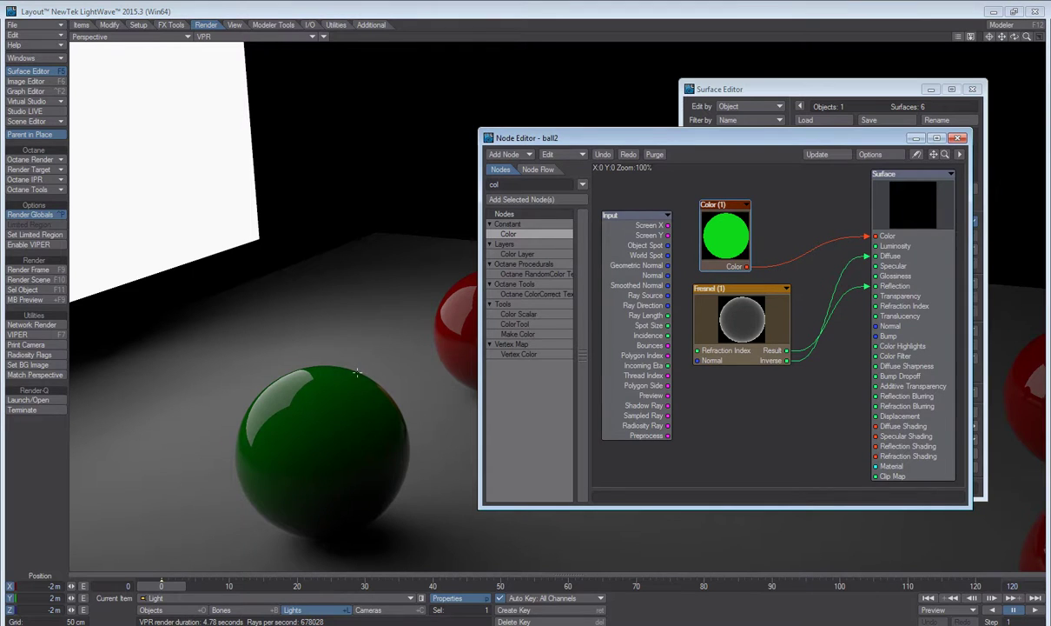
alt+drag(362, 352, 461, 338)
click(957, 137)
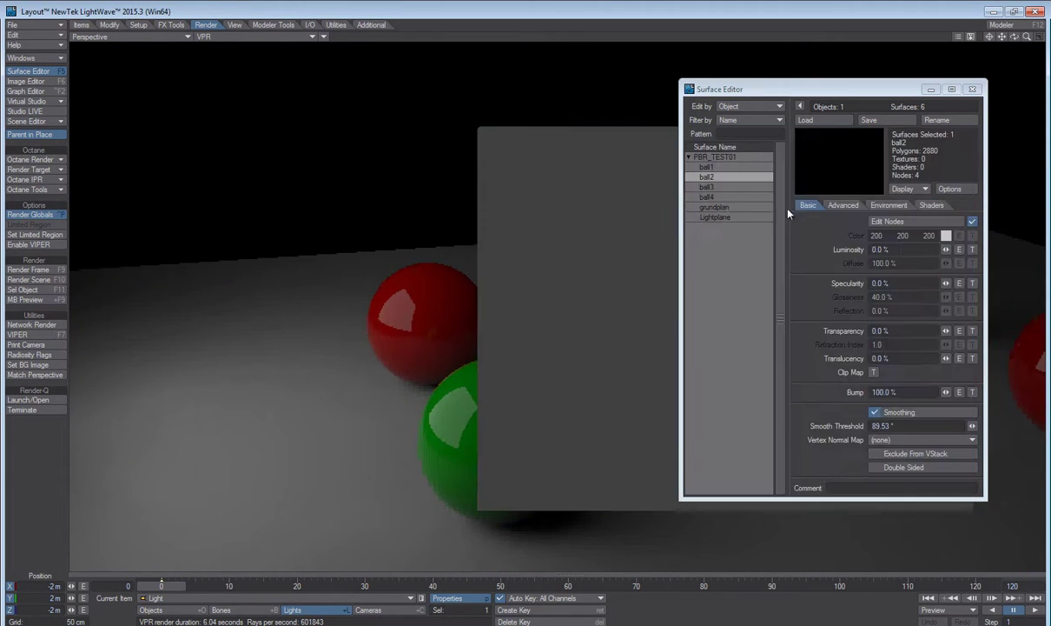
- Open the node graph of the grundplan surface with nodes enabled and add a Fresnel node
click(737, 210)
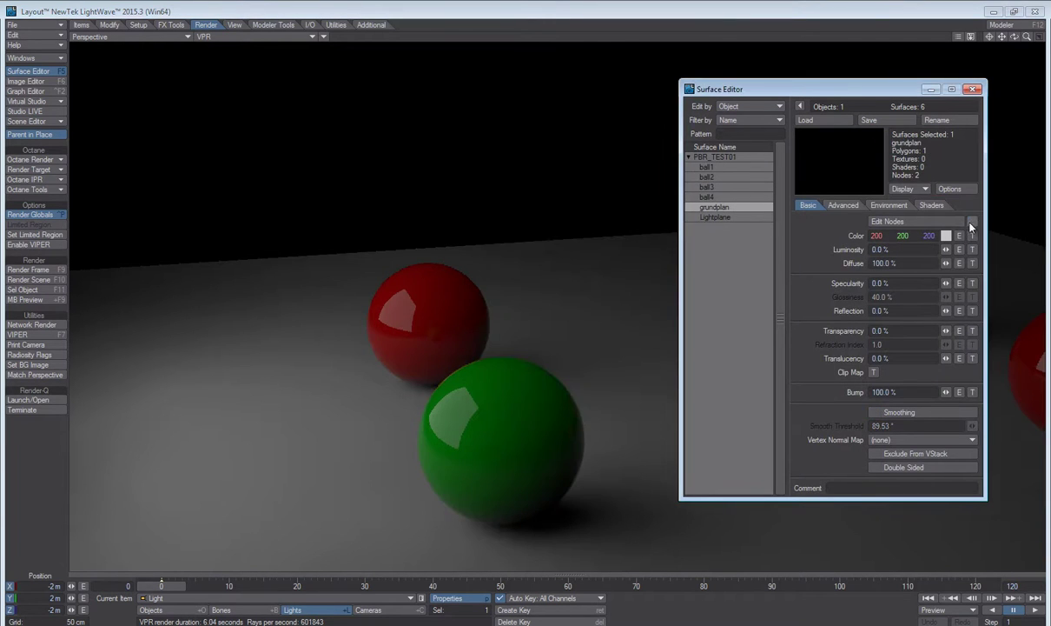
click(912, 222)
double_click(524, 182)
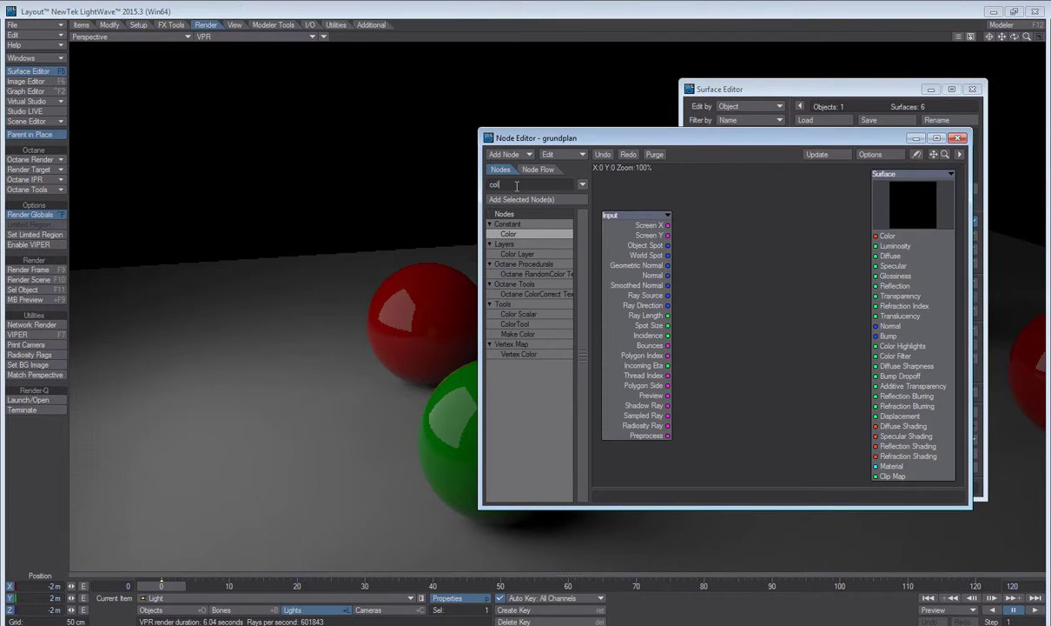
text(fre)
double_click(518, 243)
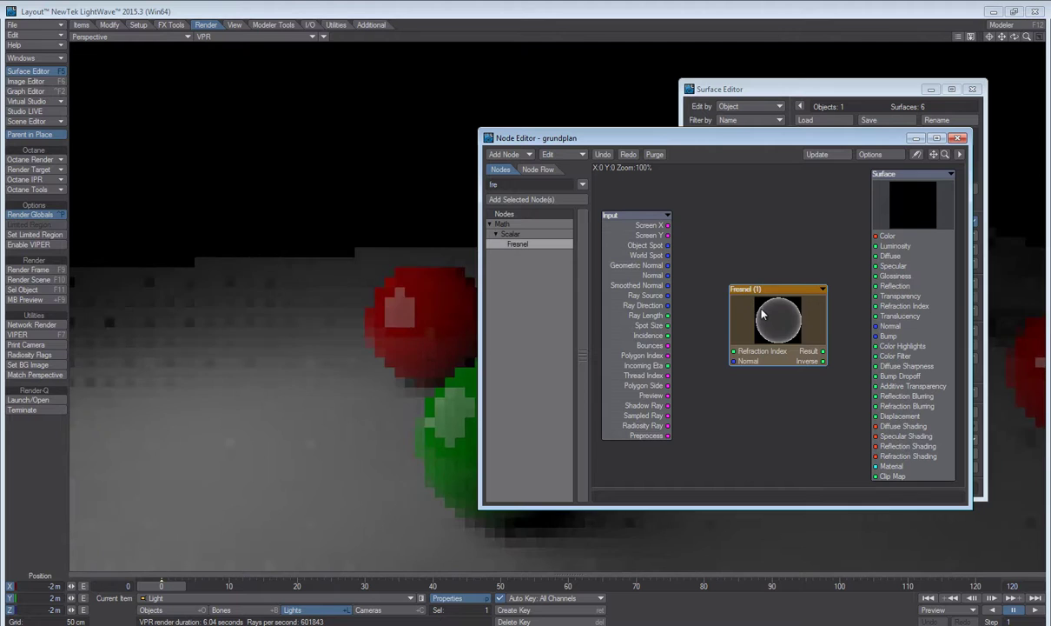
- Connect the grundplan Fresnel node's Result to Reflection and Inverse to Diffuse, and shift the node toward Input
drag(823, 351, 875, 286)
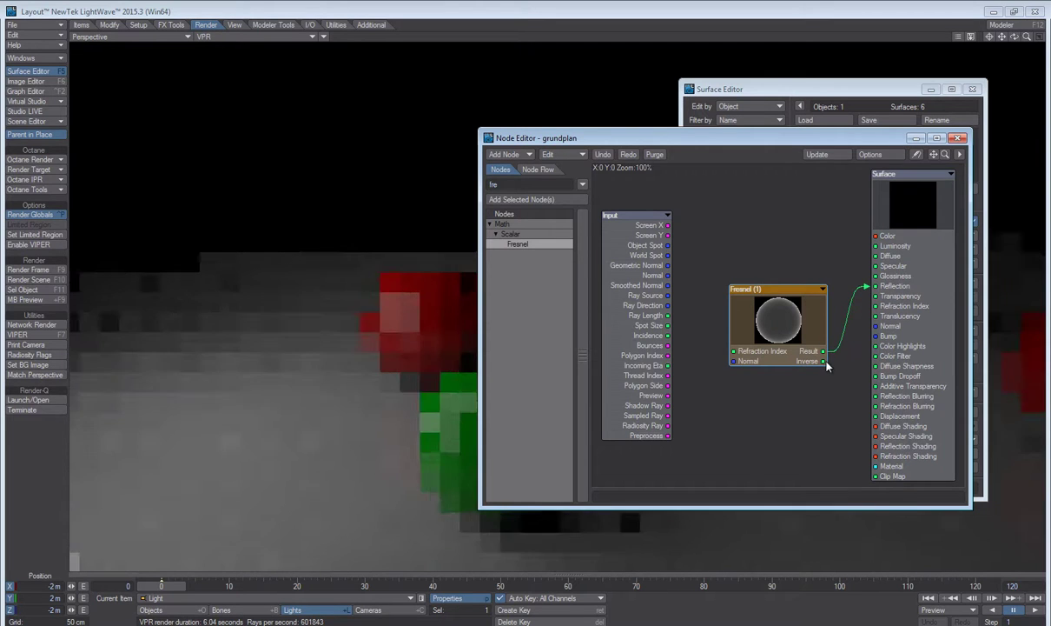
drag(823, 361, 875, 255)
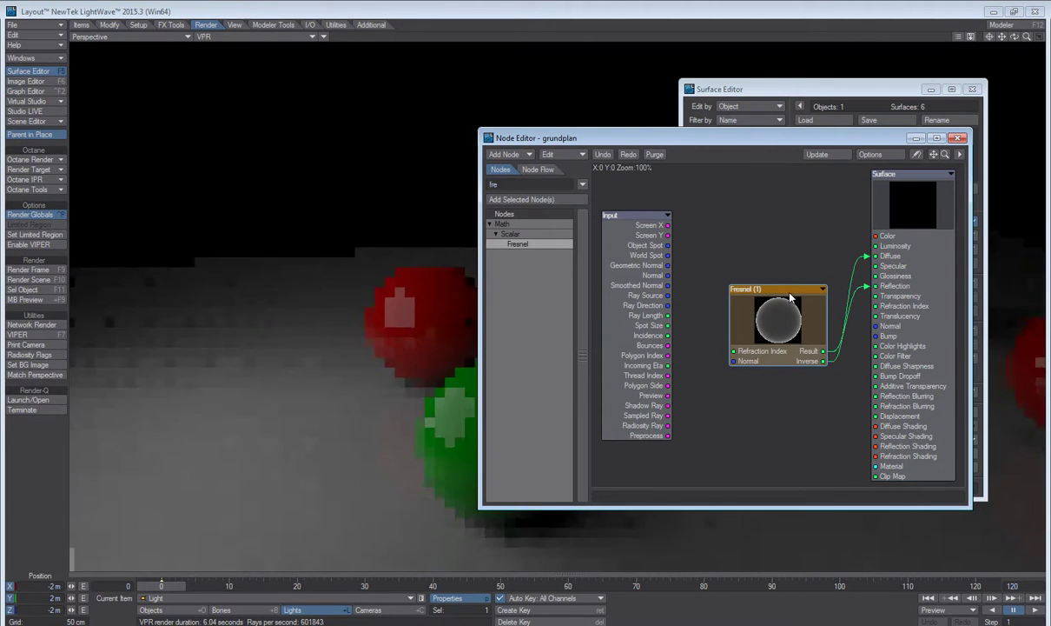
drag(791, 302, 765, 271)
- Set the refraction index of the grundplan Fresnel node to 20
double_click(765, 271)
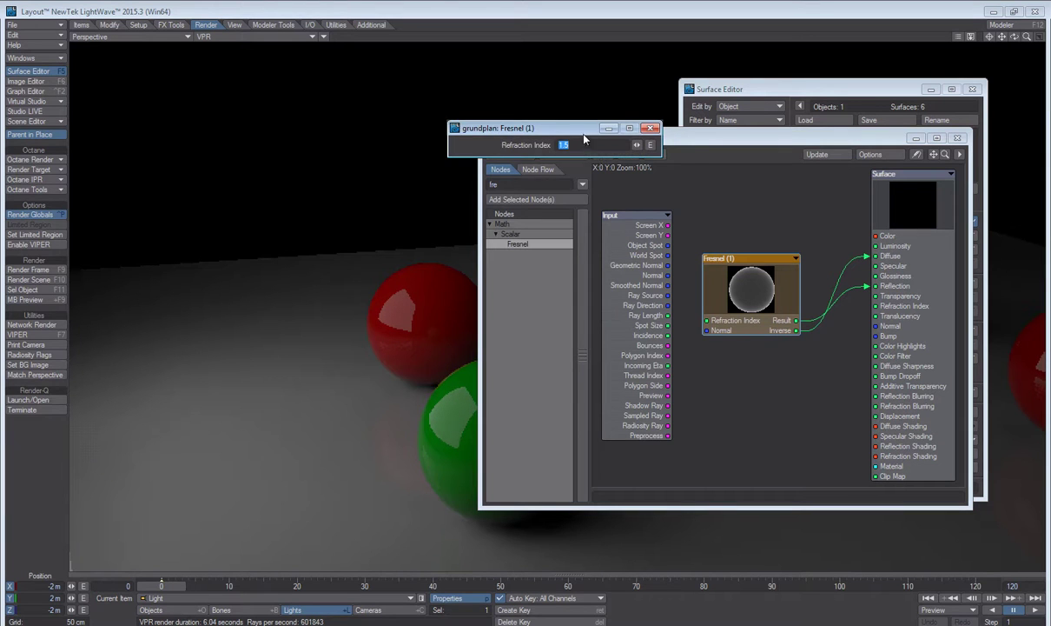
drag(556, 131, 710, 189)
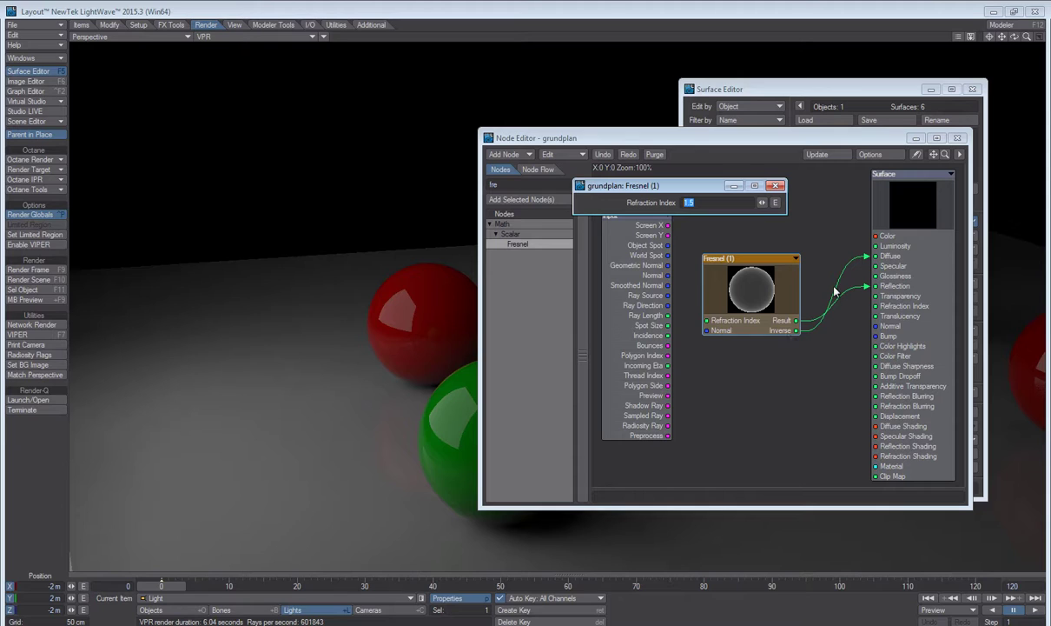
drag(673, 201, 662, 202)
text(20)
key(Return)
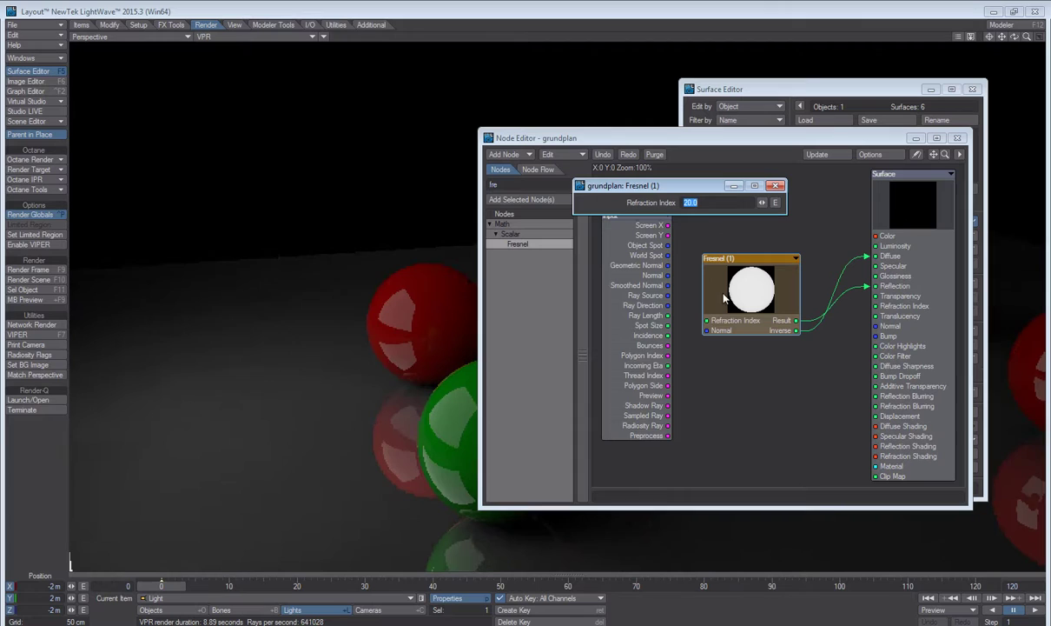
click(775, 185)
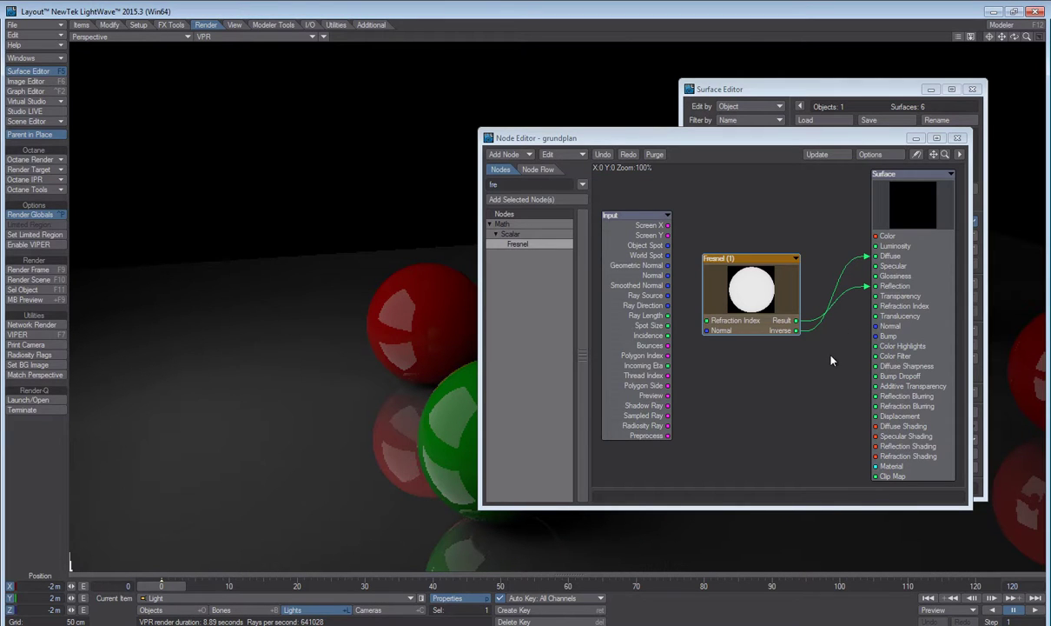
- Examine the luminous plane and its reflection on the ground, and close the Surface Editor while keeping the grundplan node graph open
drag(745, 137, 741, 129)
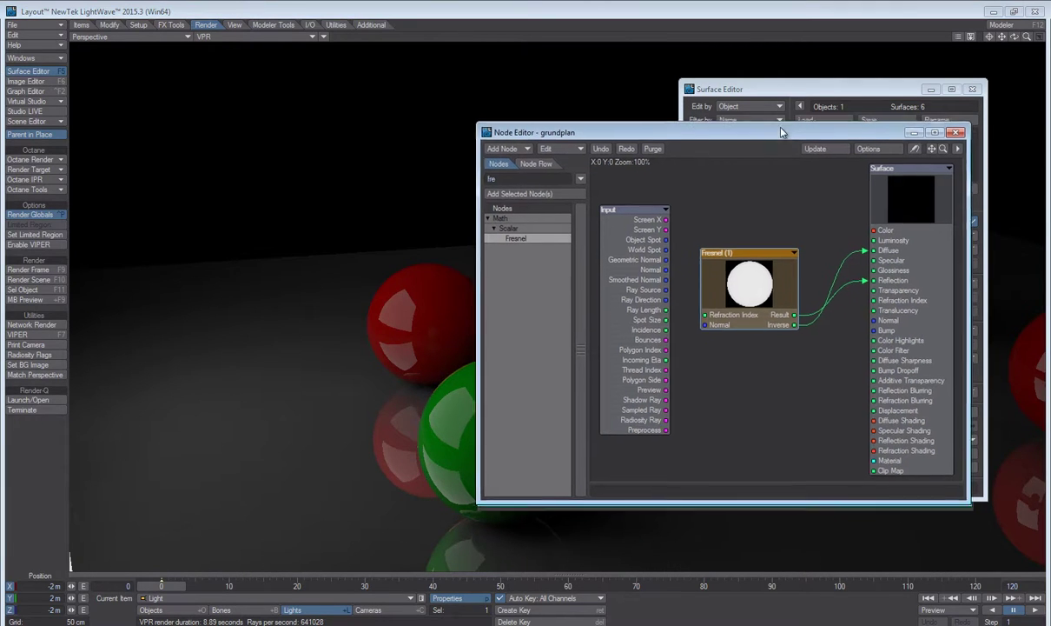
drag(547, 178, 413, 169)
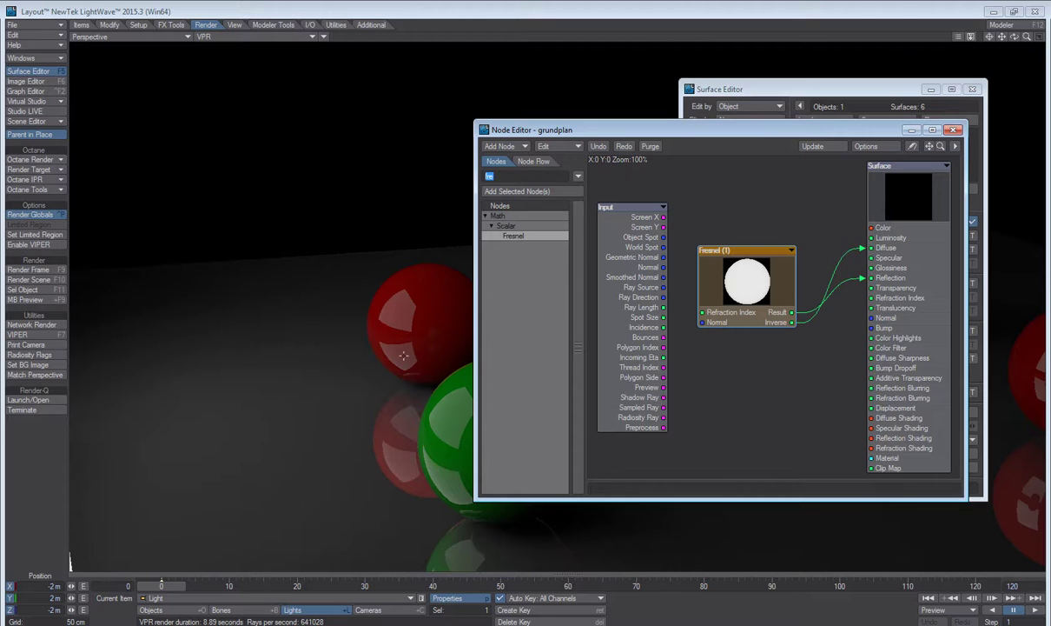
alt+drag(430, 283, 495, 303)
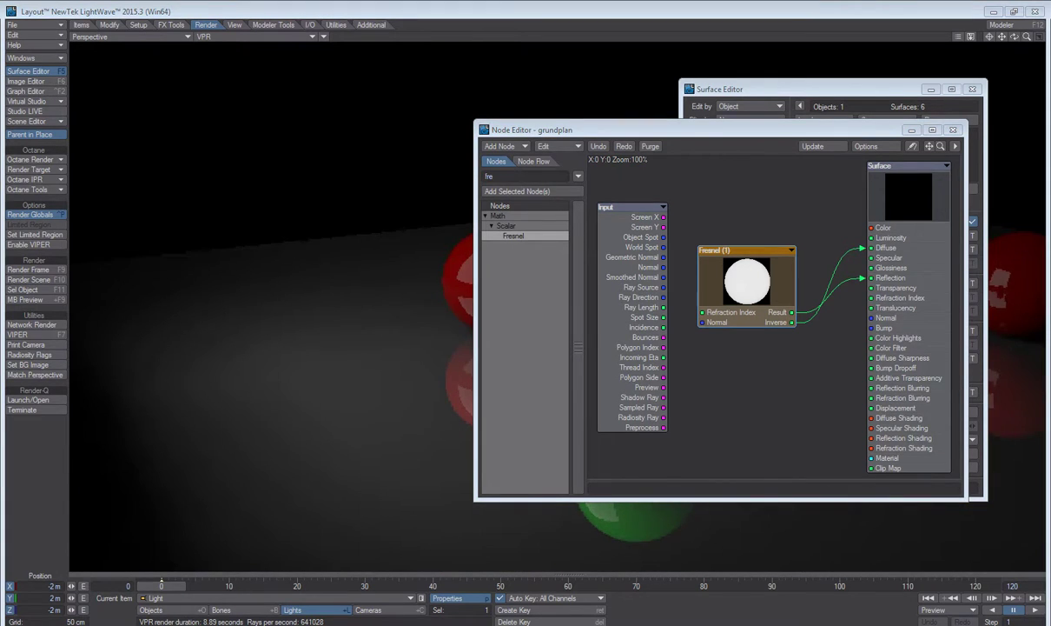
alt+drag(404, 212, 408, 130)
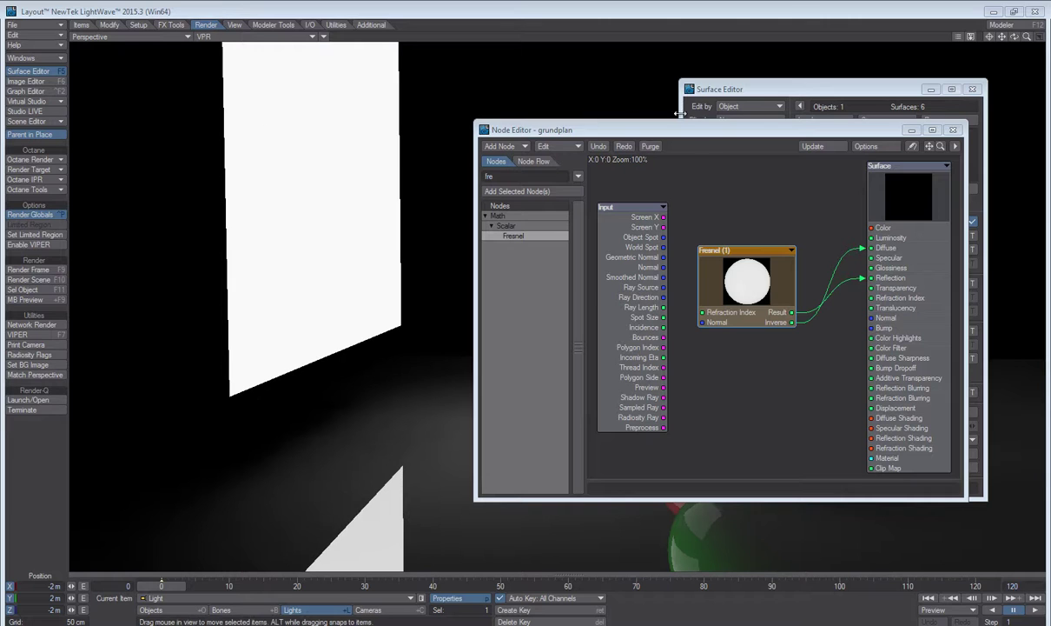
drag(679, 130, 676, 35)
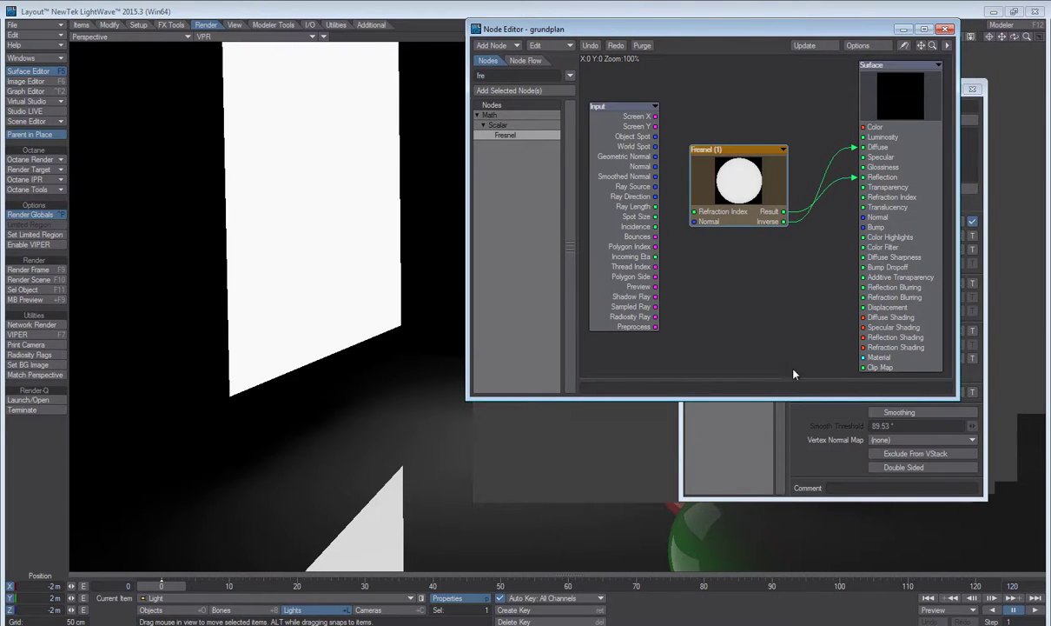
click(823, 438)
click(973, 91)
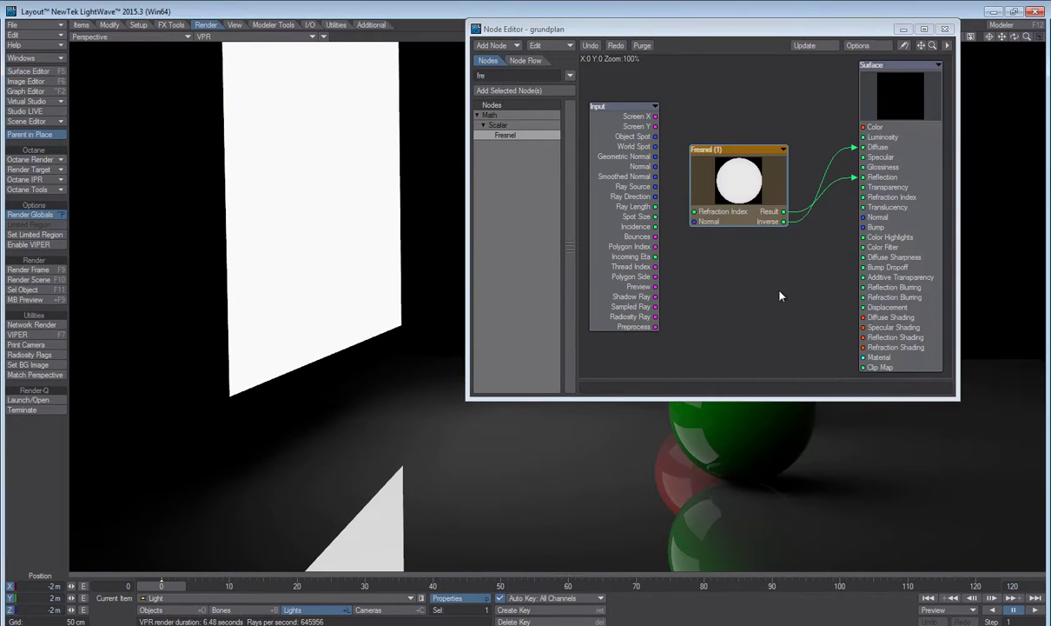
- Add a constant Scalar node to the grundplan graph and connect its output to the surface's Reflection Blurring
click(509, 76)
text(save)
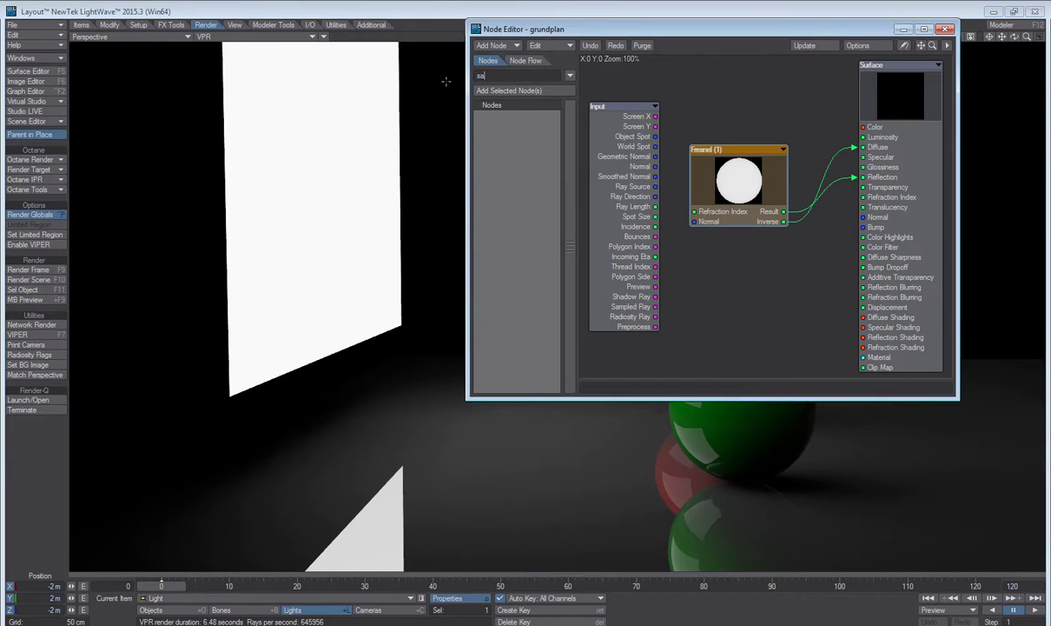
key(BackSpace)
key(BackSpace)
key(BackSpace)
text(ca)
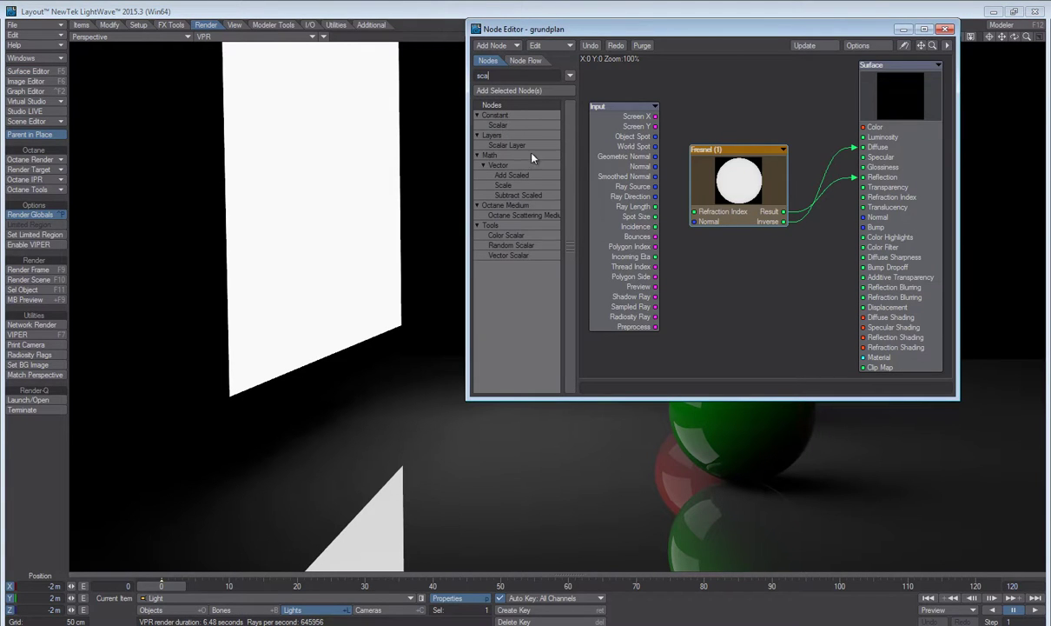
drag(501, 129, 864, 286)
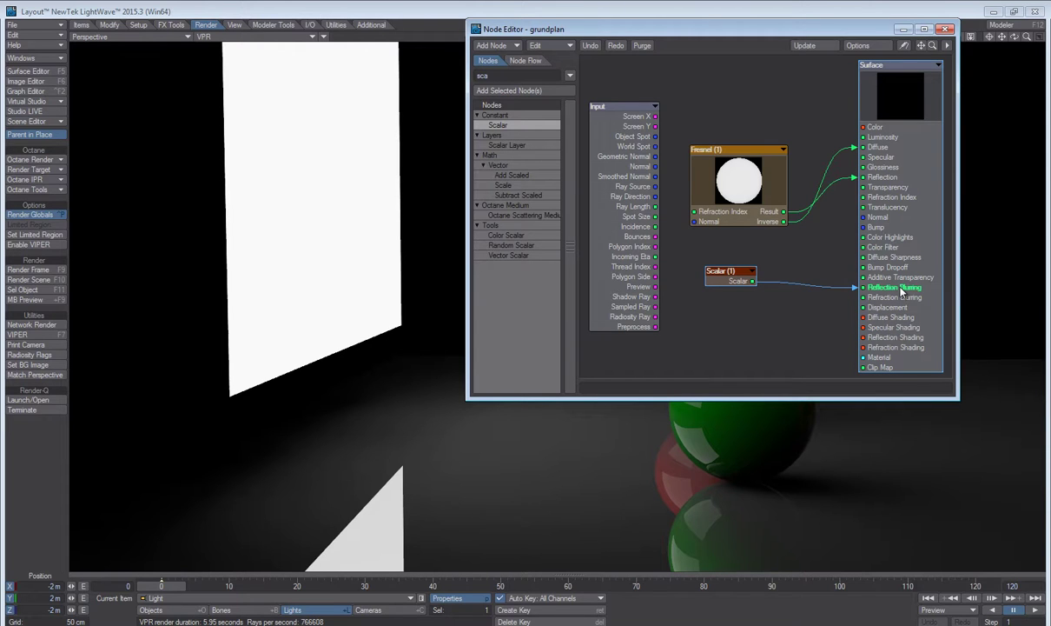
drag(902, 294, 900, 295)
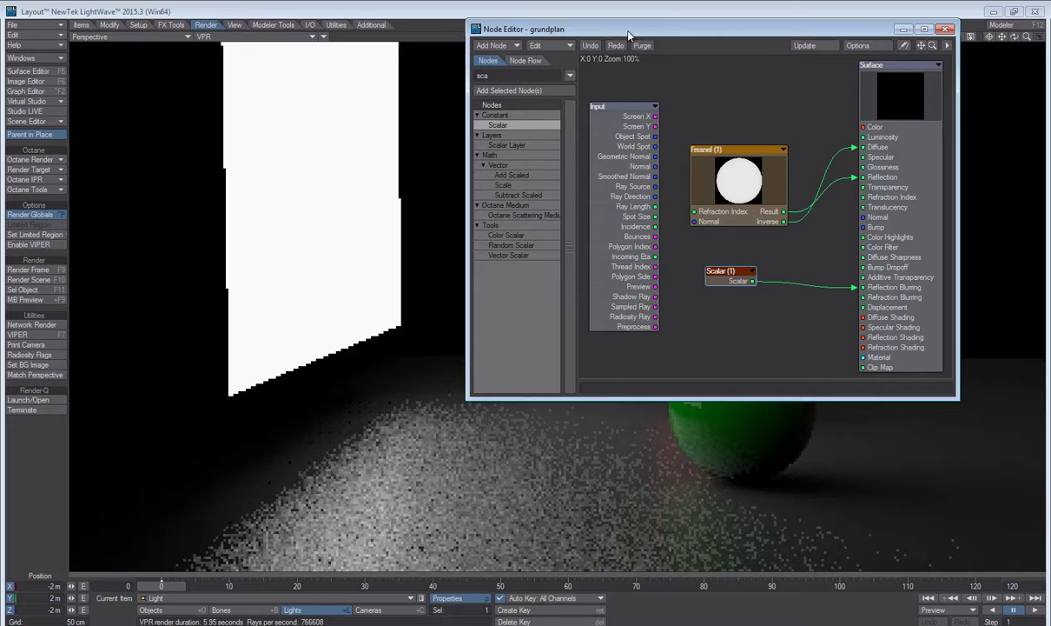
- Set the grundplan Scalar node that drives Reflection Blurring to 0.2
drag(594, 29, 750, 33)
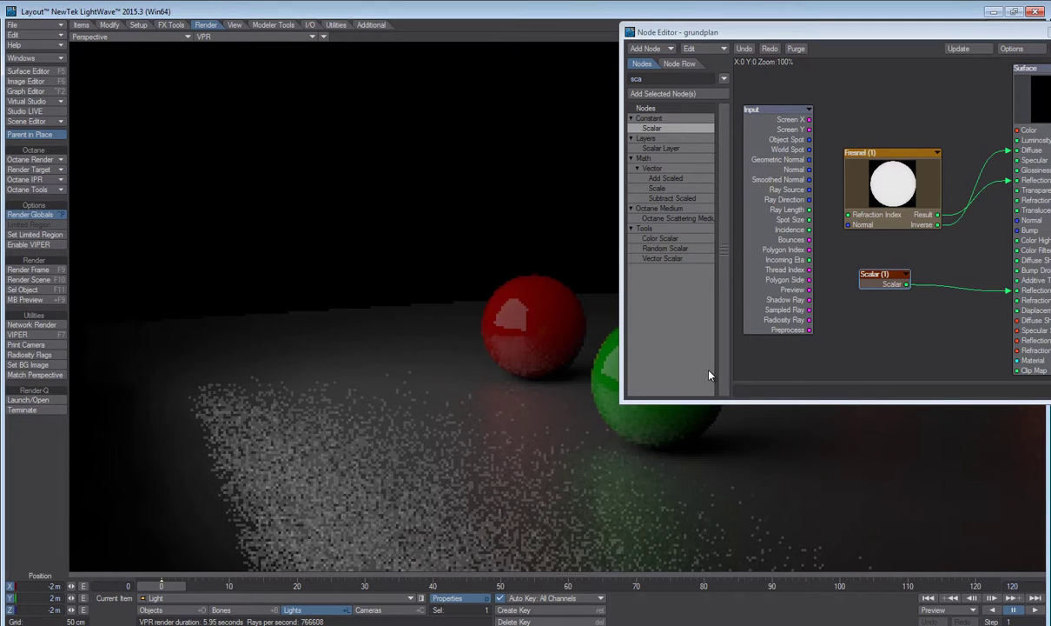
double_click(873, 274)
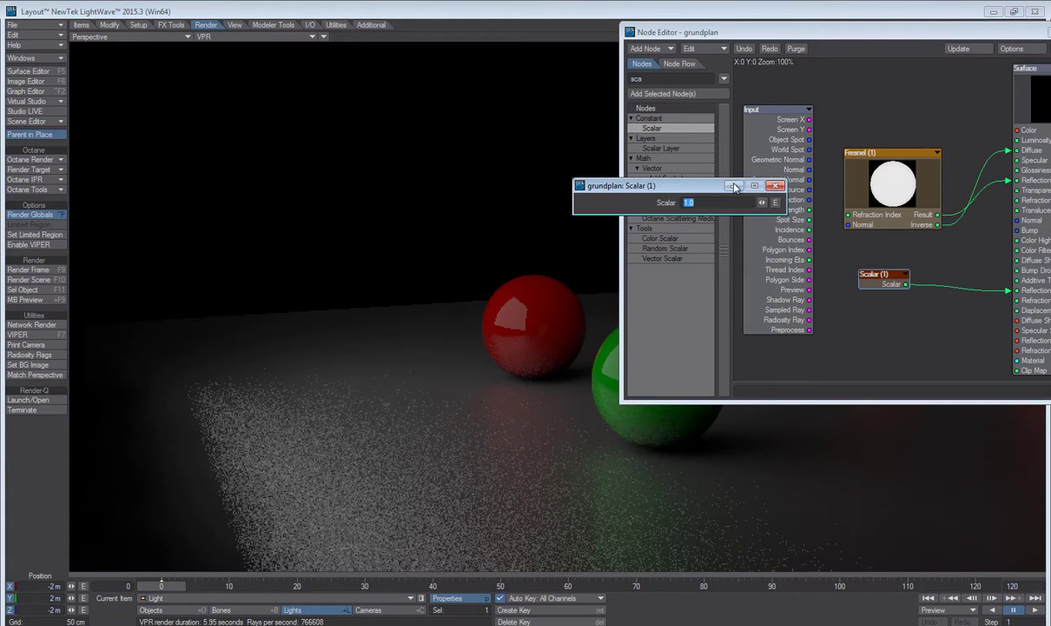
drag(734, 187, 782, 188)
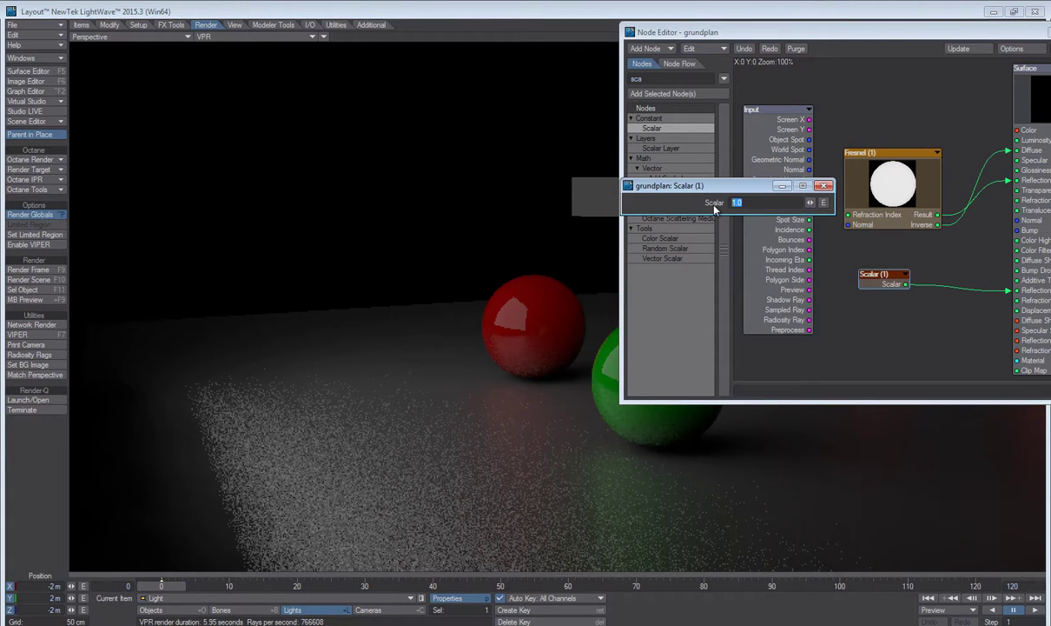
key(Return)
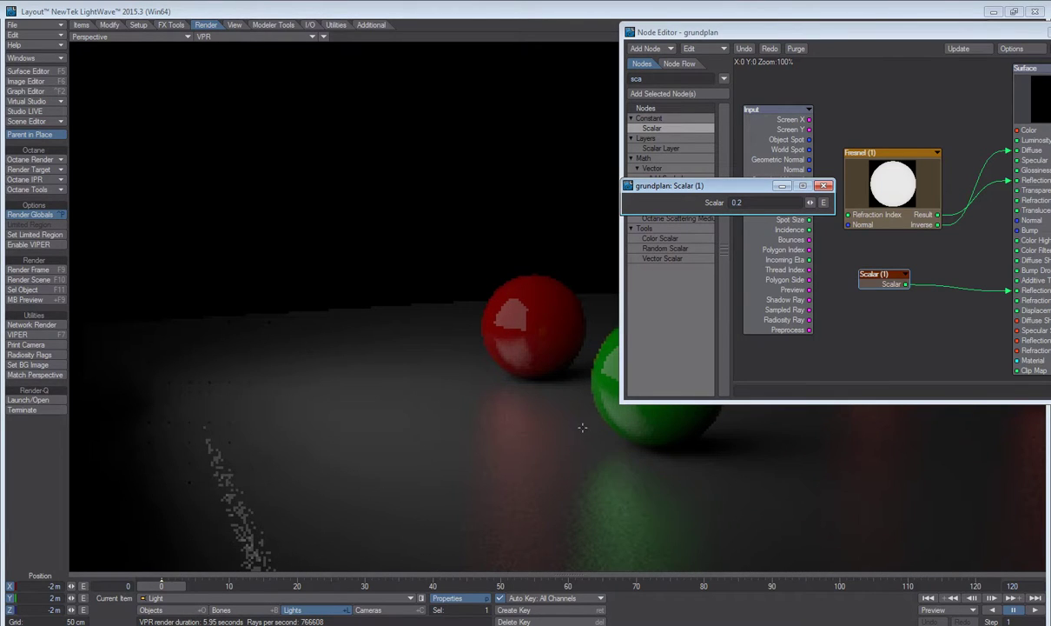
- Examine the blurred ground reflections of the luminous plane and the balls from several viewing angles in the VPR preview
alt+drag(692, 470, 873, 480)
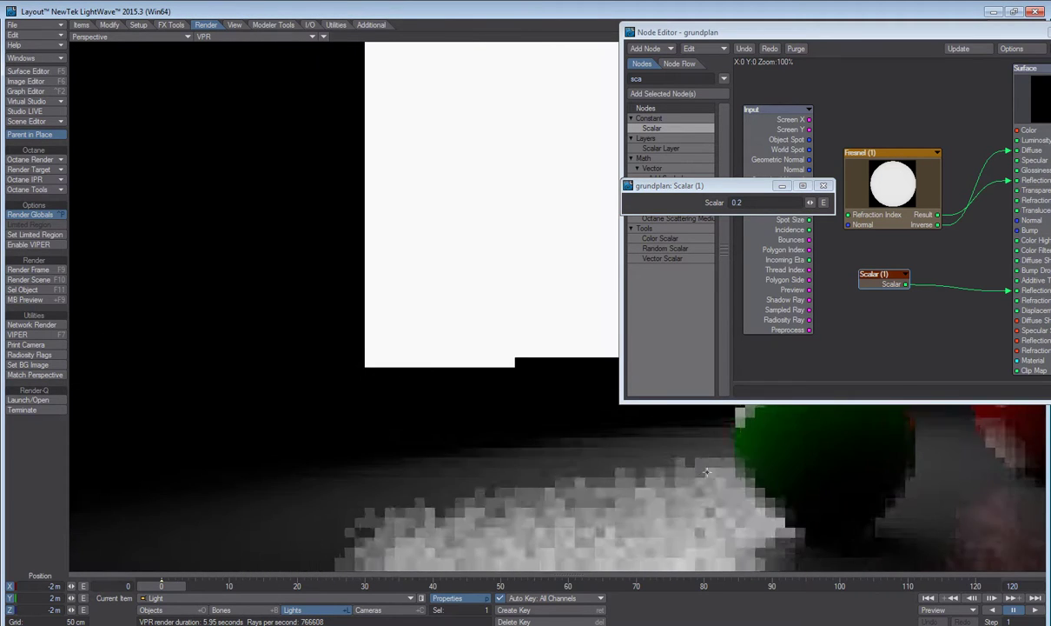
alt+drag(747, 494, 873, 490)
alt+drag(807, 488, 588, 424)
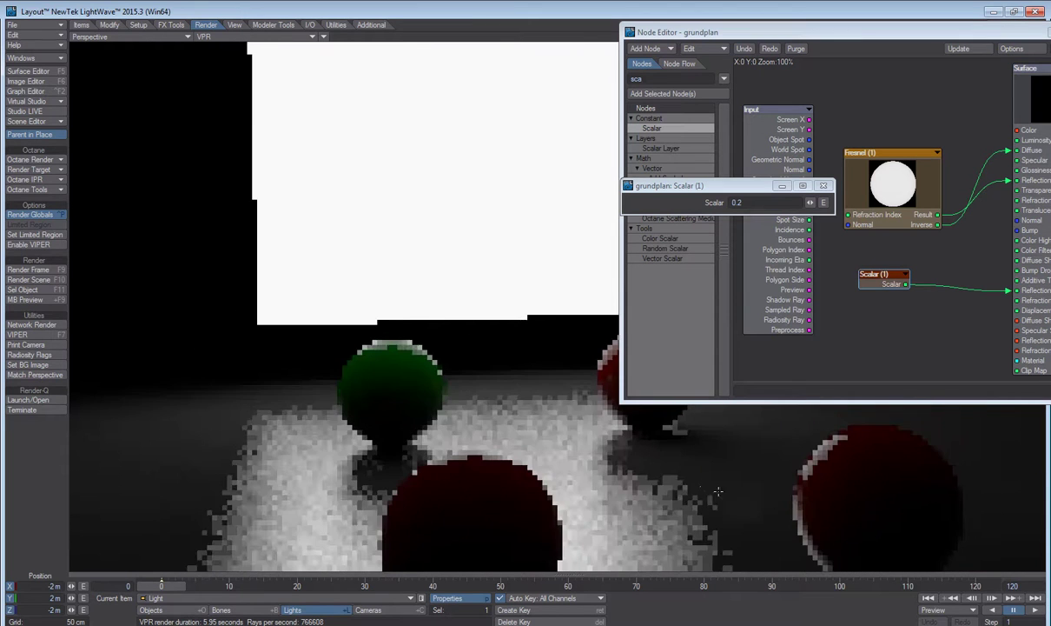
alt+drag(527, 408, 663, 442)
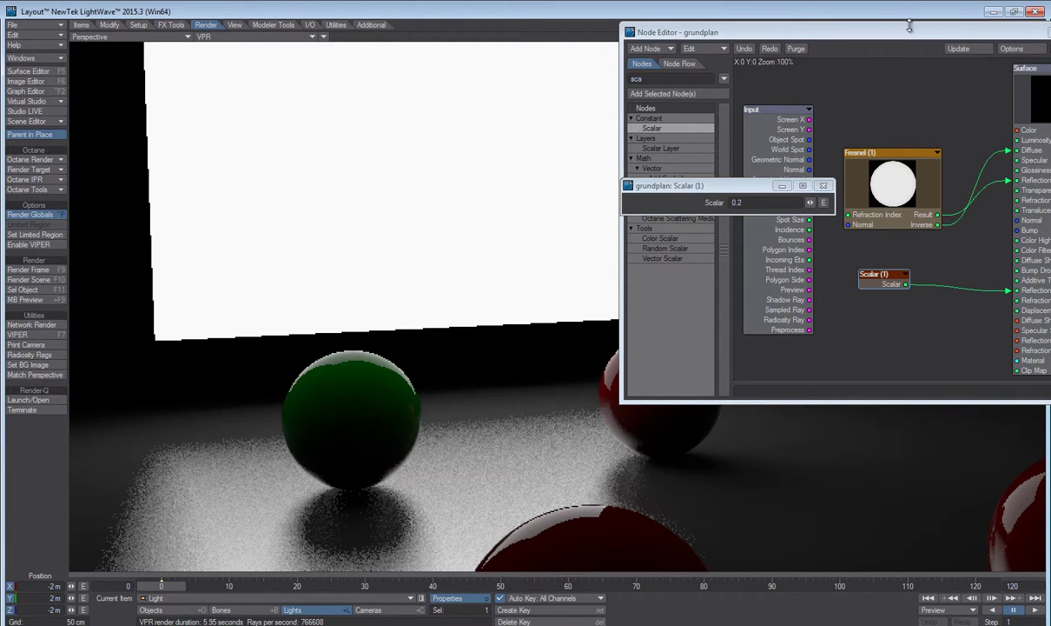
drag(853, 30, 749, 105)
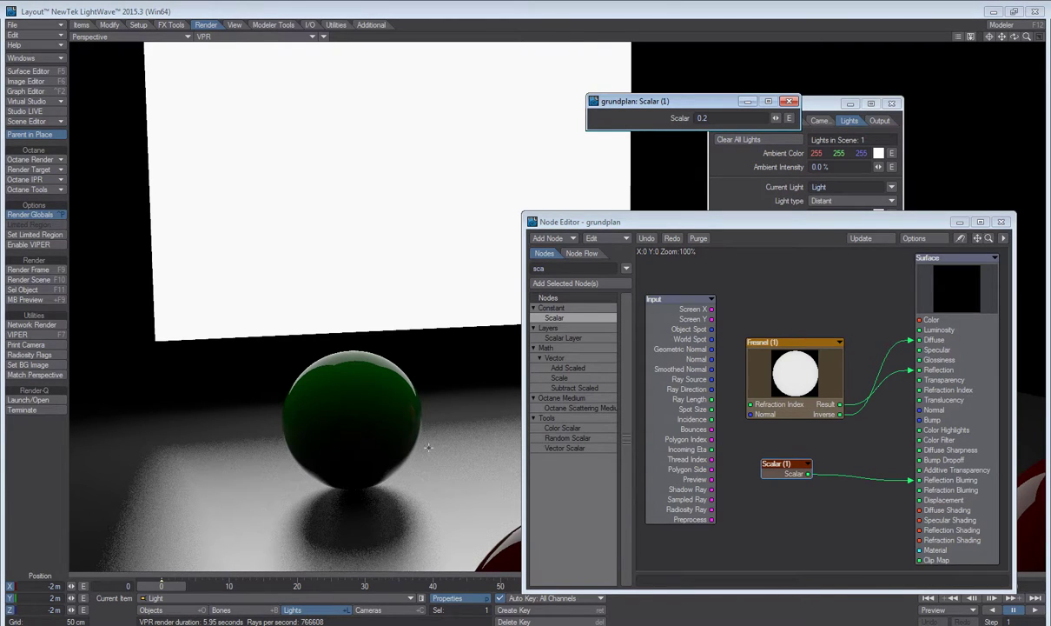
alt+drag(376, 414, 495, 439)
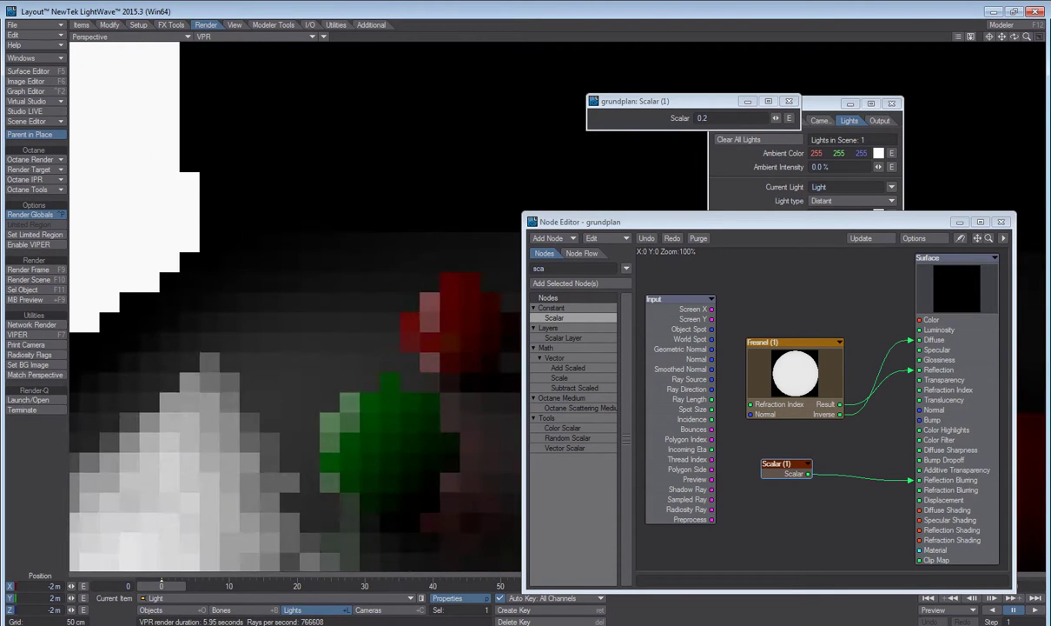
mouse_move(476, 469)
ctrl+alt+mouse_down()
mouse_move(461, 470)
mouse_move(478, 469)
ctrl+alt+mouse_up()
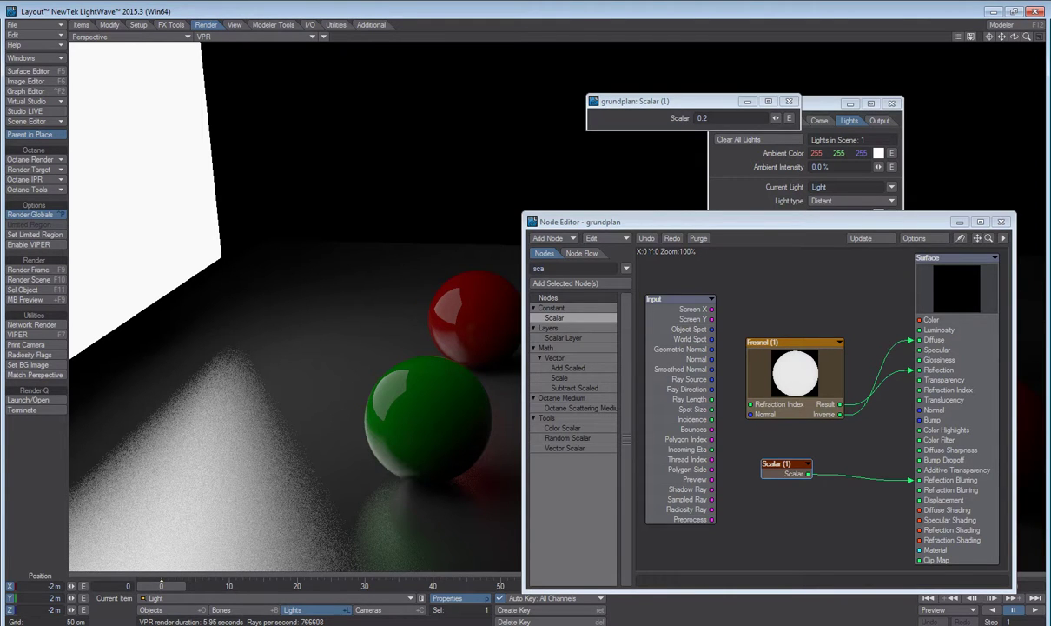
drag(871, 228, 867, 187)
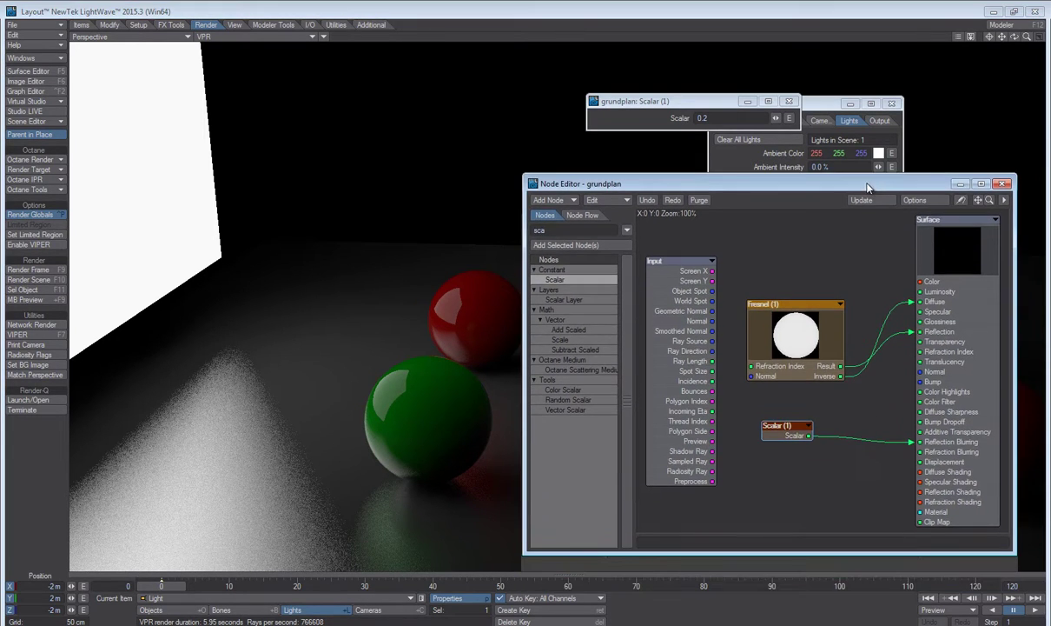
click(441, 376)
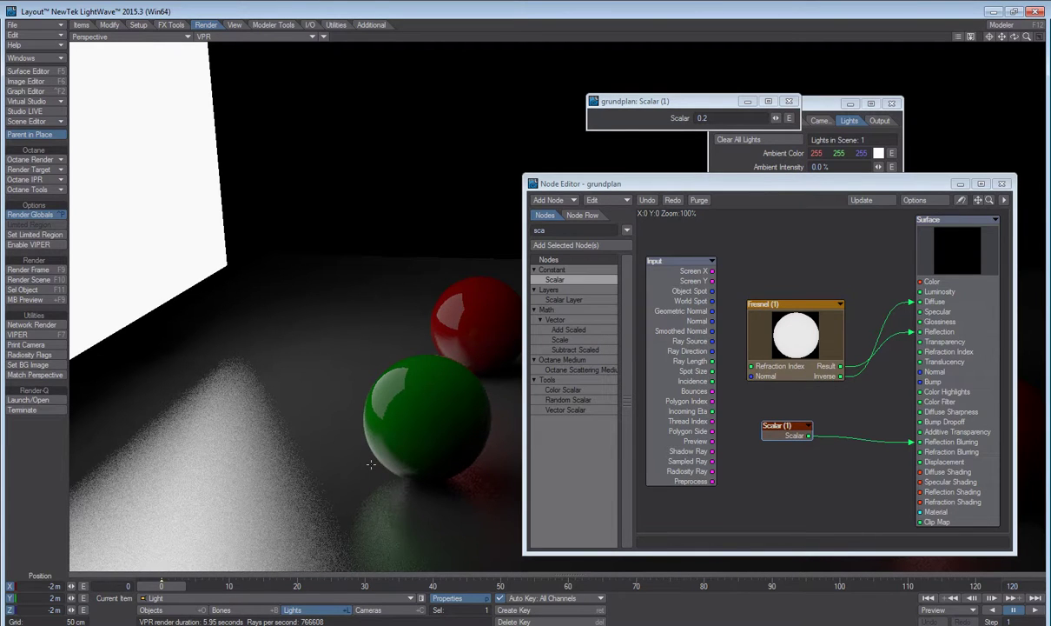
- Open the scene file commands
click(46, 28)
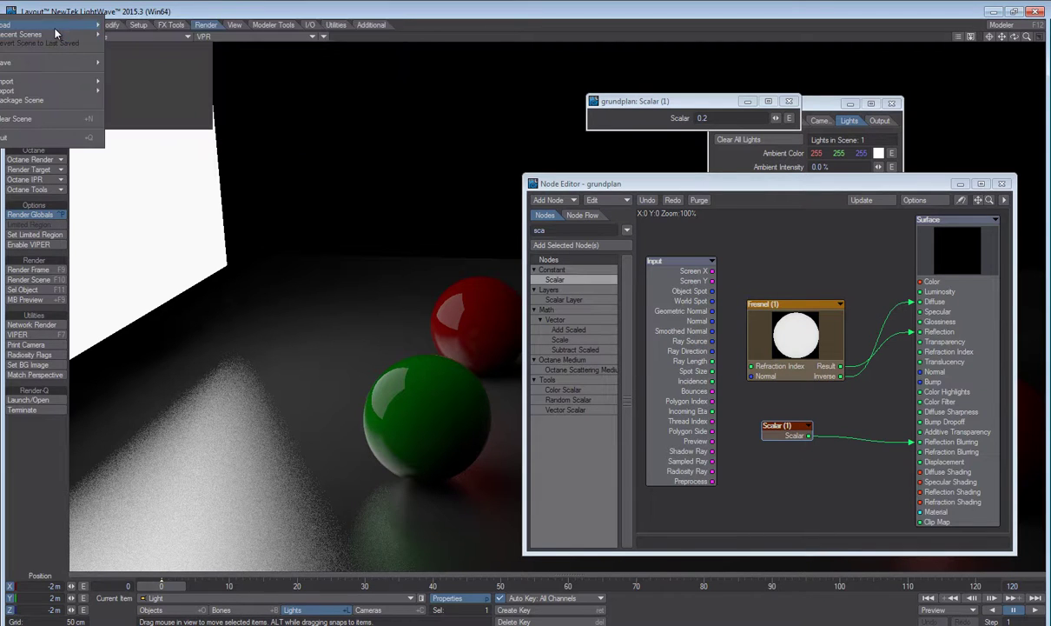